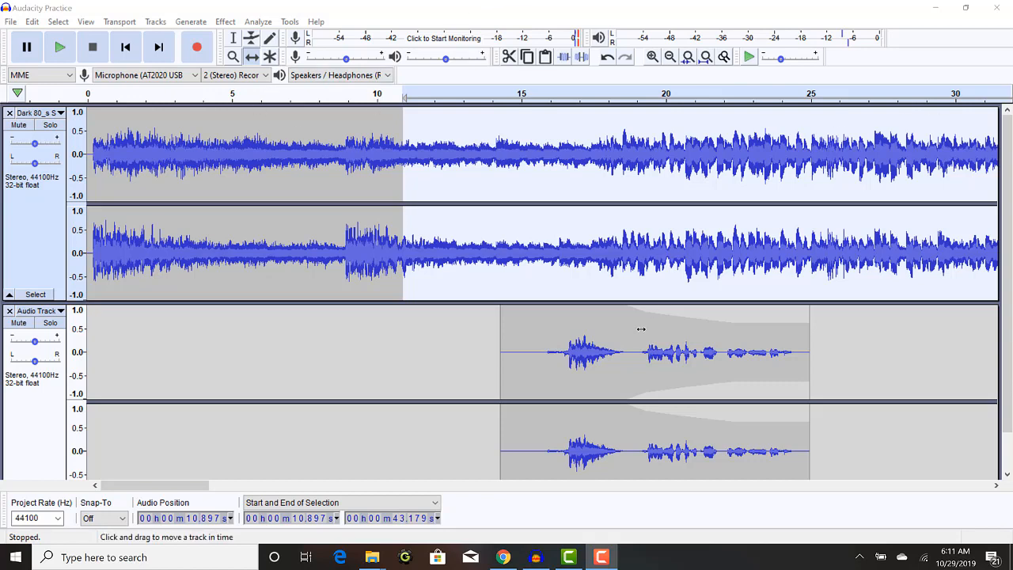
- Mute the music track and unmute it again
left_click(14, 127)
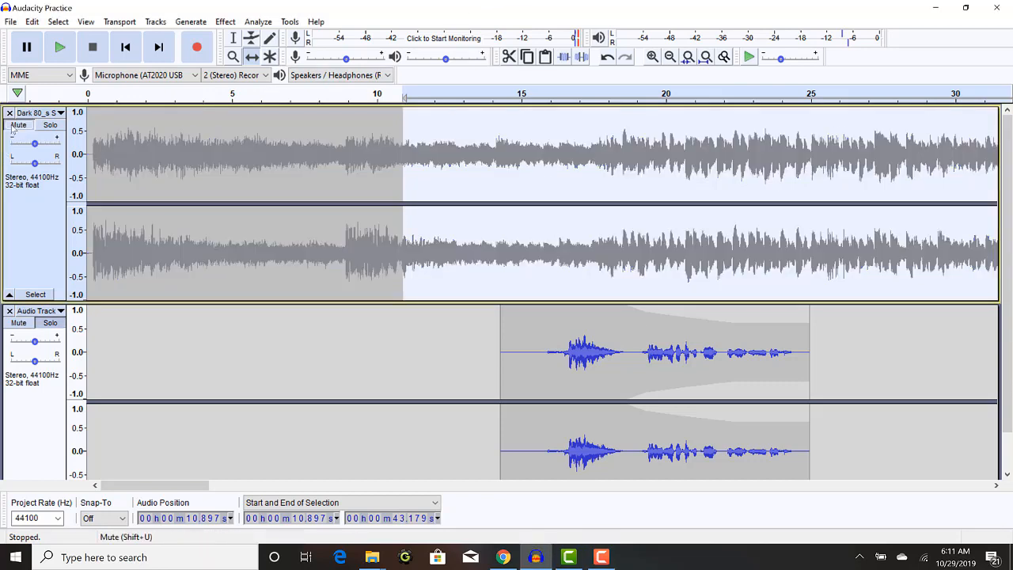
left_click(13, 129)
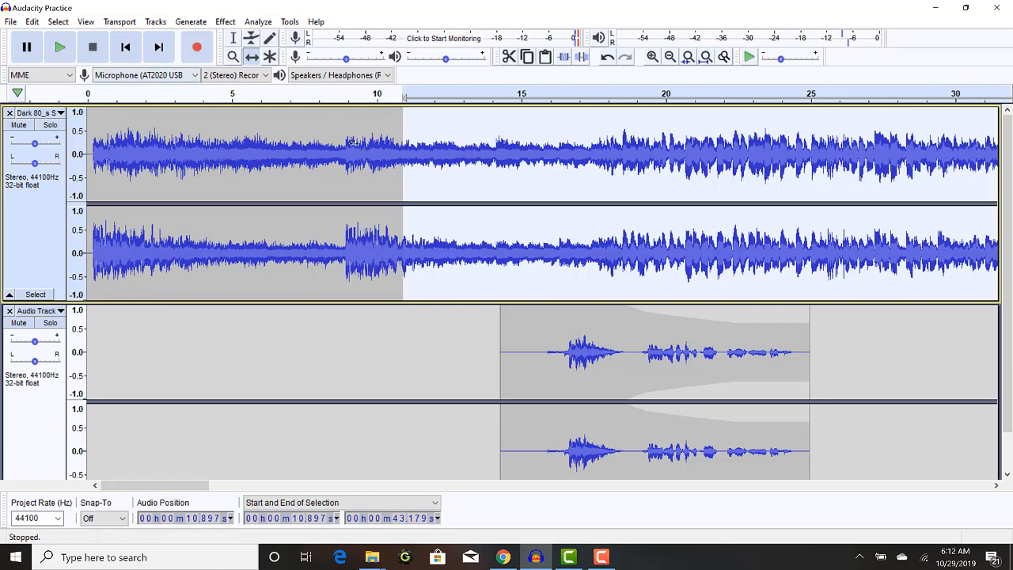
- Shift the voice clip back to start at about 0.5 s, under the beginning of the music
left_click_drag(603, 331, 2, 370)
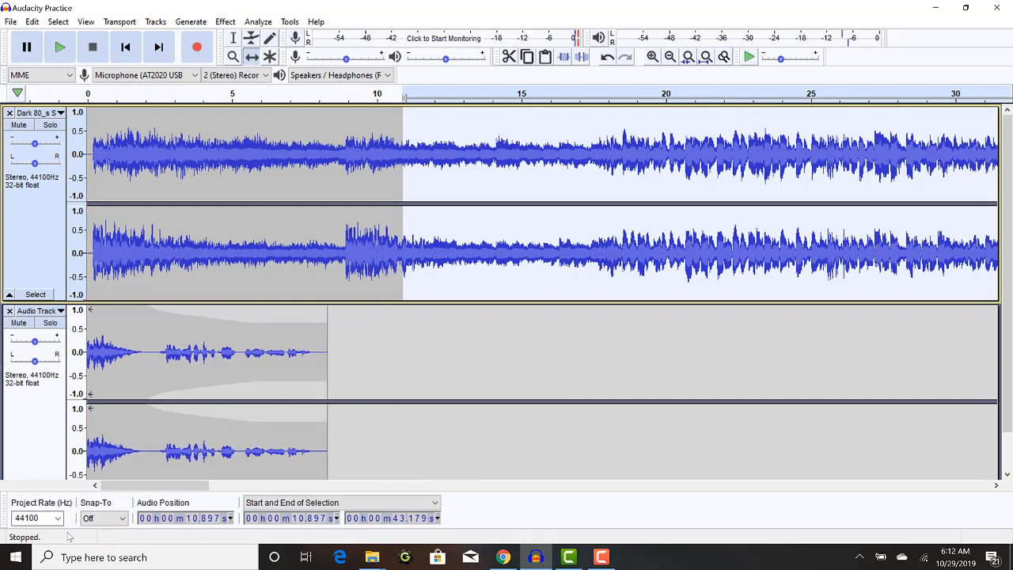
left_click_drag(103, 485, 75, 471)
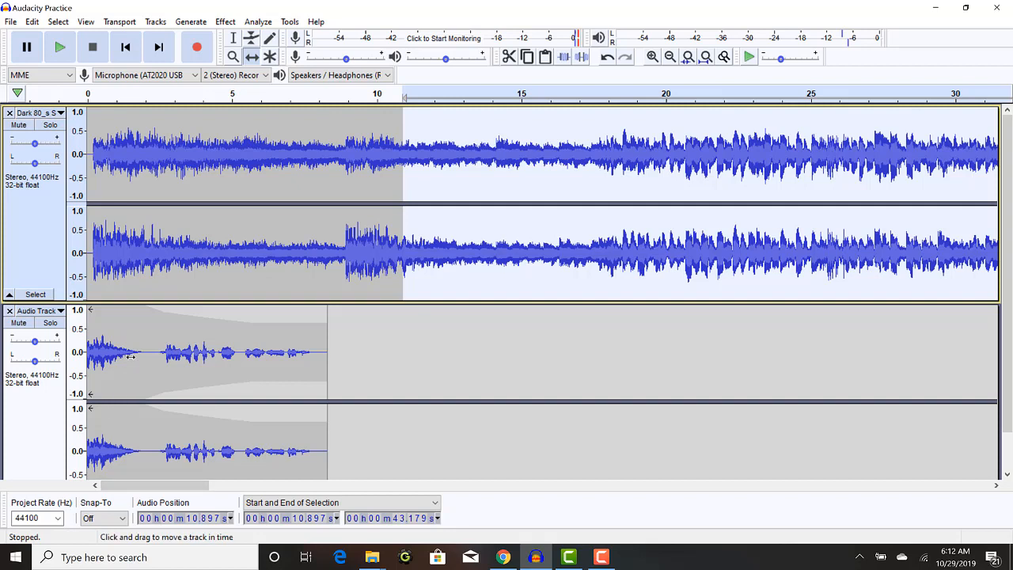
left_click_drag(242, 349, 327, 349)
scroll(224, 330, "down", 1)
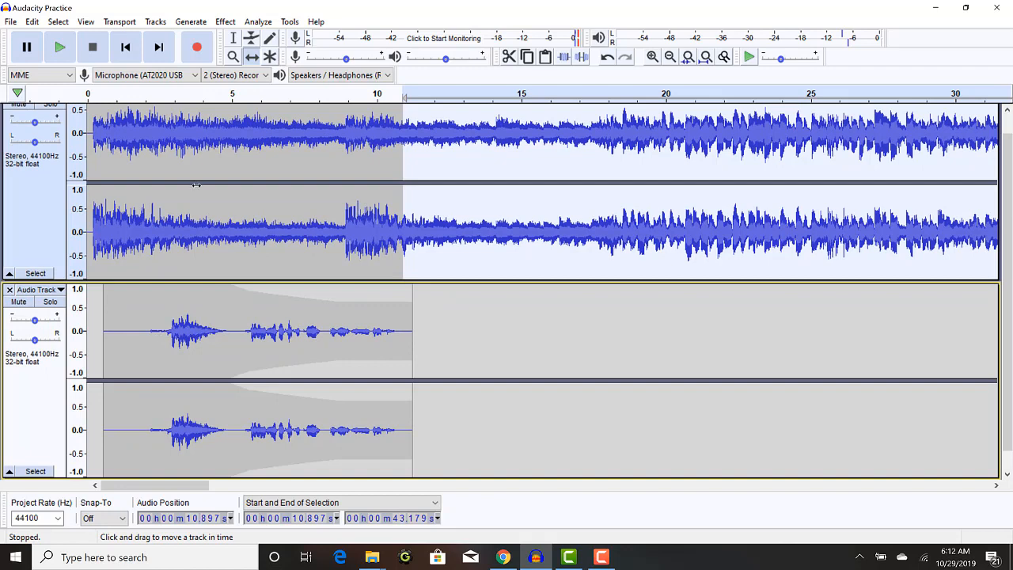
- Delete the silent lead-in of the voice clip, from about 0.43 s to 2.03 s
left_click(234, 38)
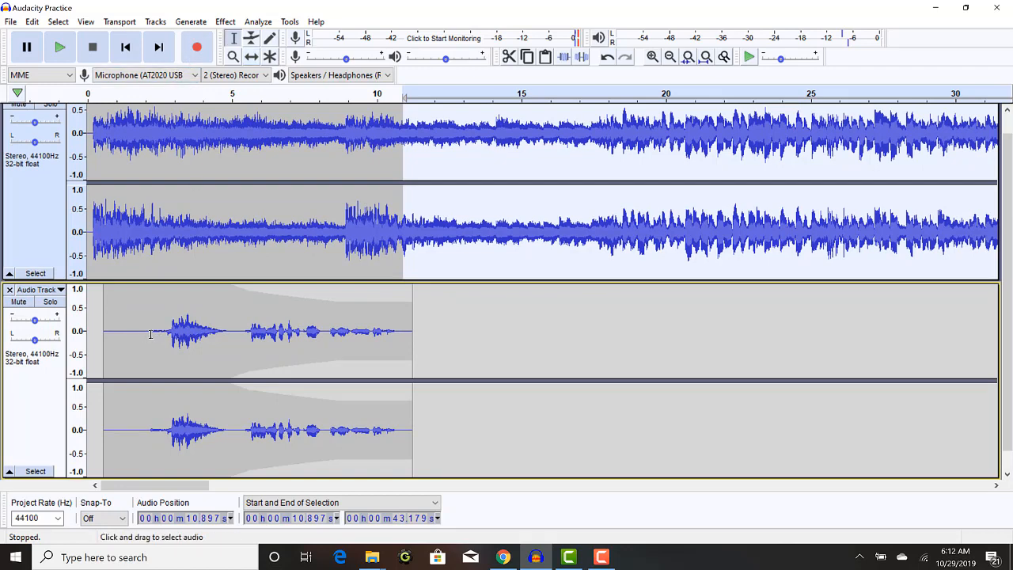
left_click_drag(145, 335, 99, 331)
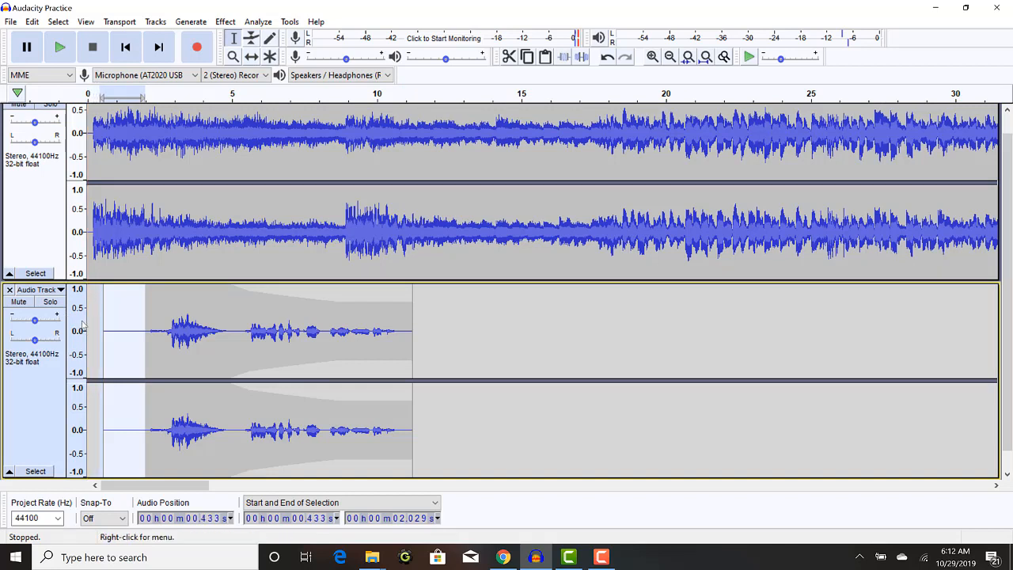
key("Delete")
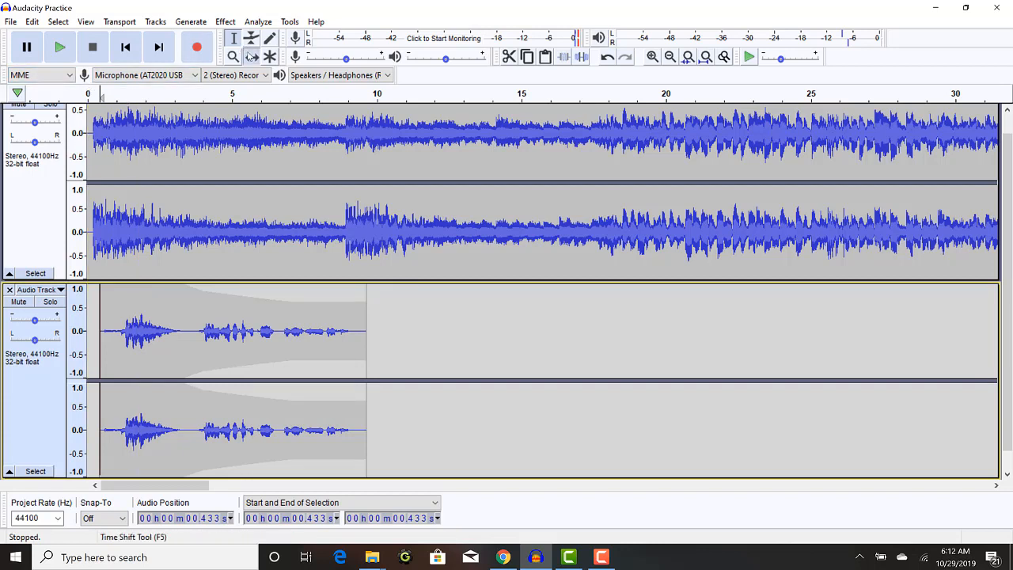
- Shift the trimmed voice clip slightly earlier so it begins near the start of the timeline
left_click(251, 56)
mouse_move(215, 296)
left_mouse_down()
mouse_move(182, 296)
mouse_move(202, 296)
left_mouse_up()
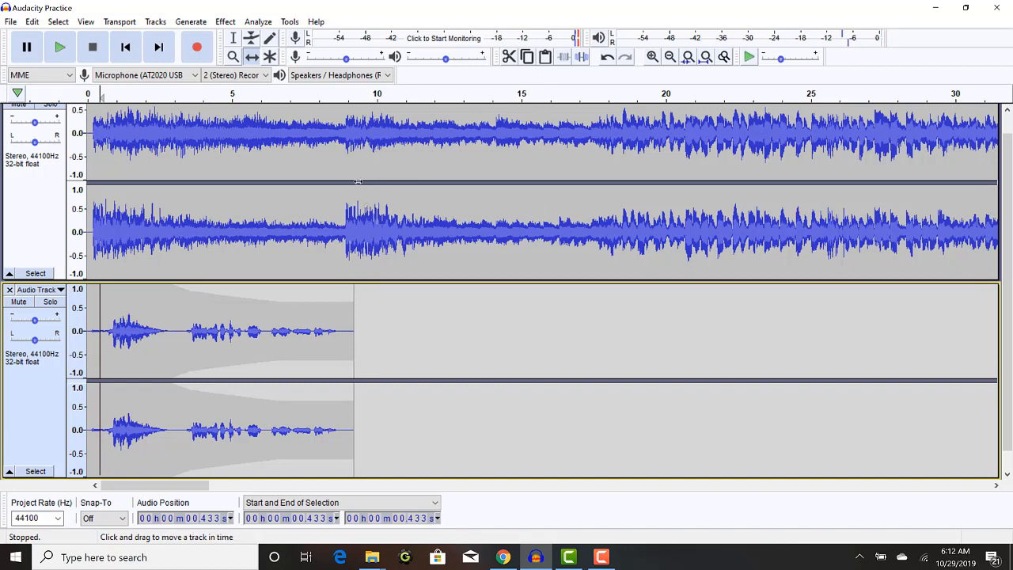
left_click_drag(372, 182, 407, 184)
- Delete the music track's audio from about 18.2 s through to its end
left_click(234, 40)
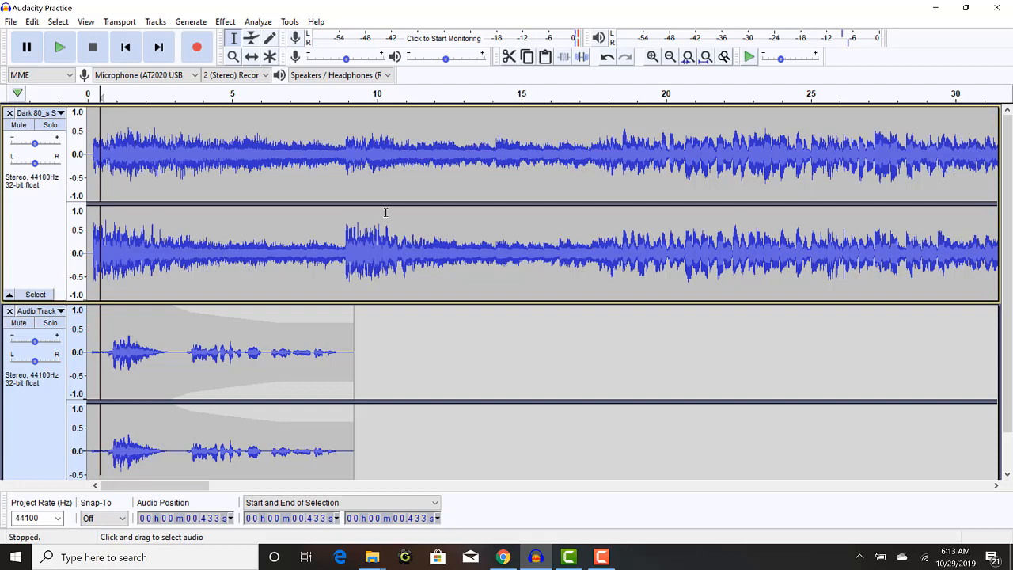
left_click_drag(386, 212, 1012, 231)
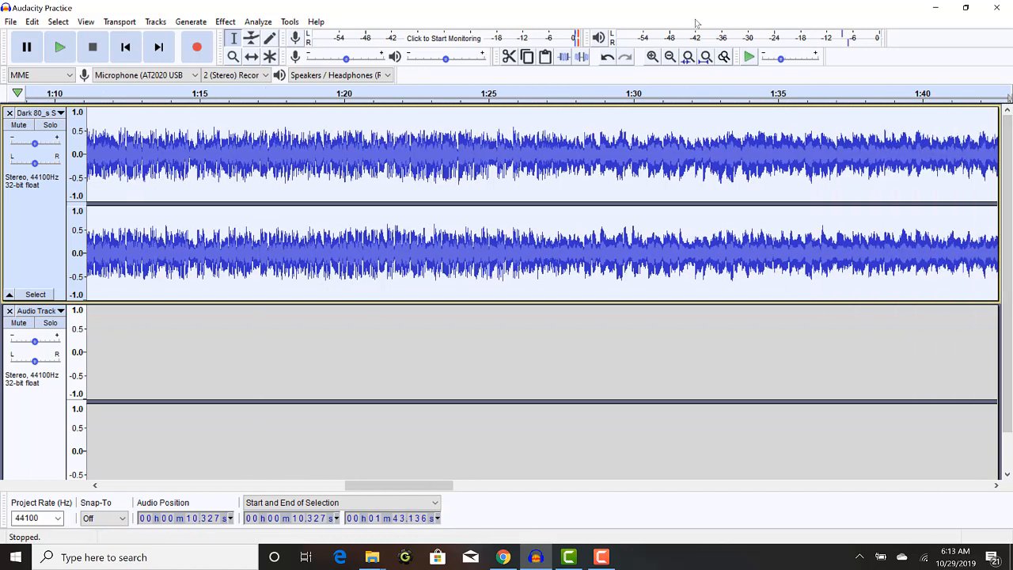
left_click(670, 57)
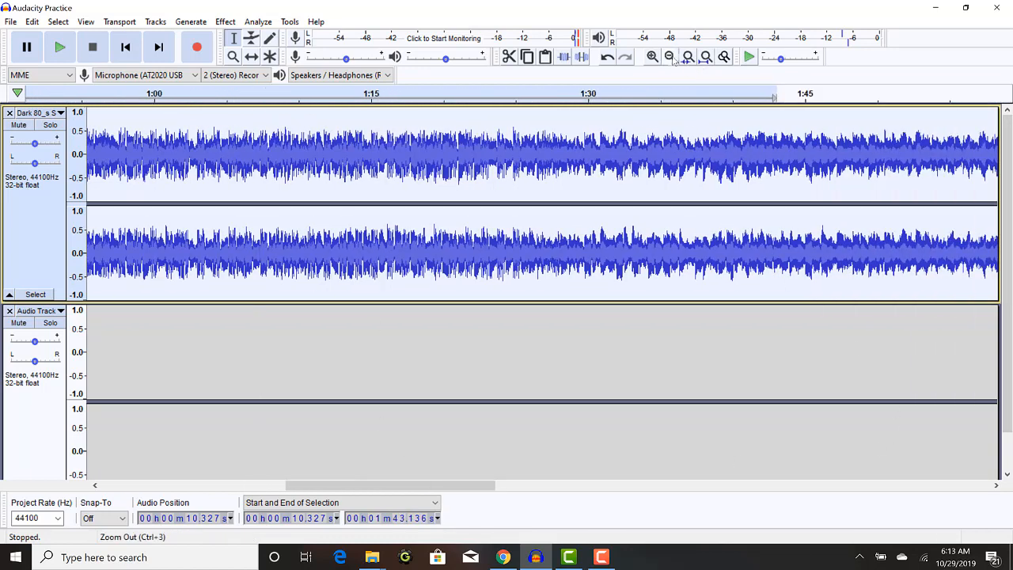
left_click(671, 57)
left_click(671, 57)
left_click(670, 57)
left_click(671, 57)
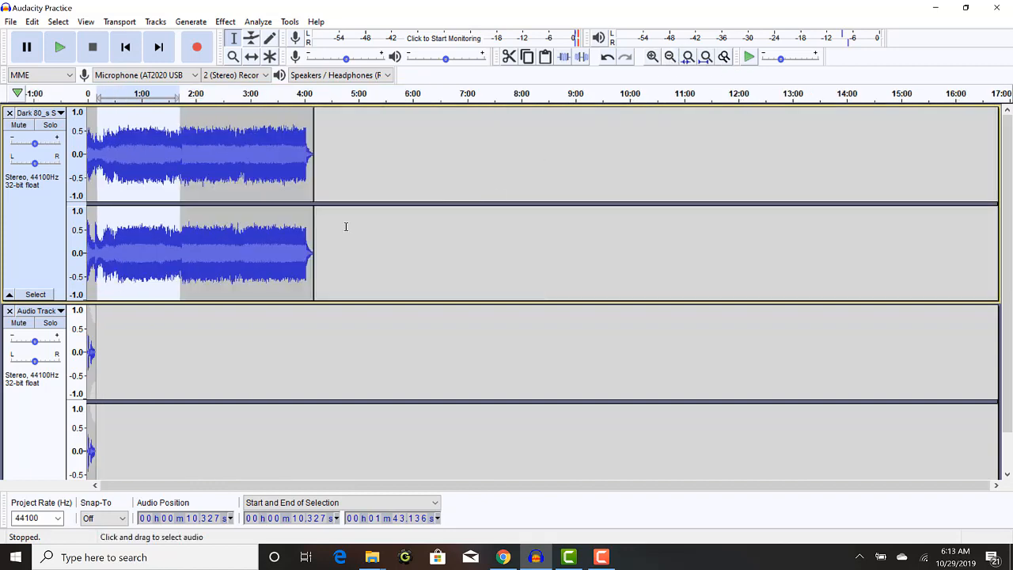
left_click(100, 119)
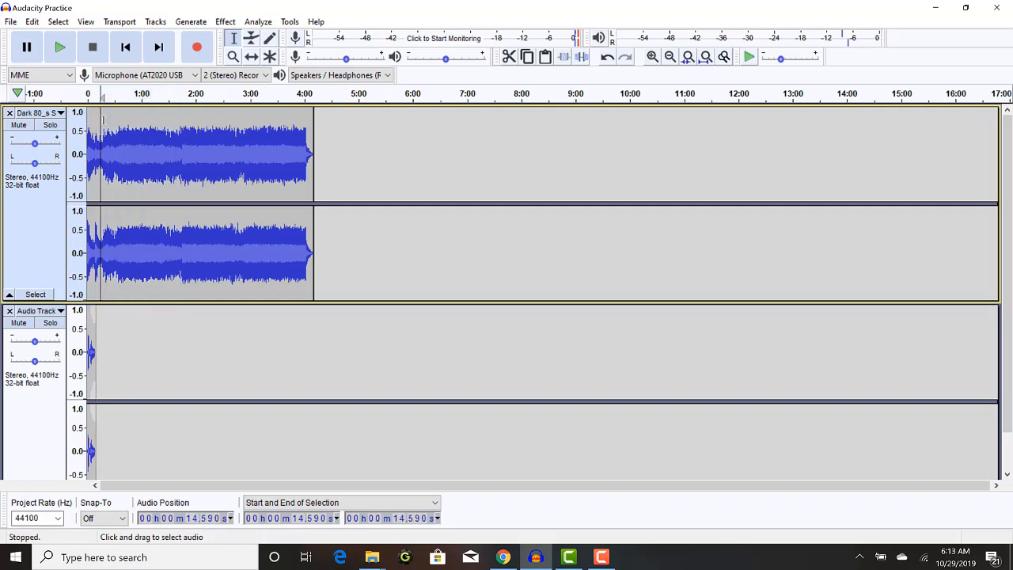
left_click_drag(104, 120, 294, 131)
left_click_drag(410, 134, 468, 134)
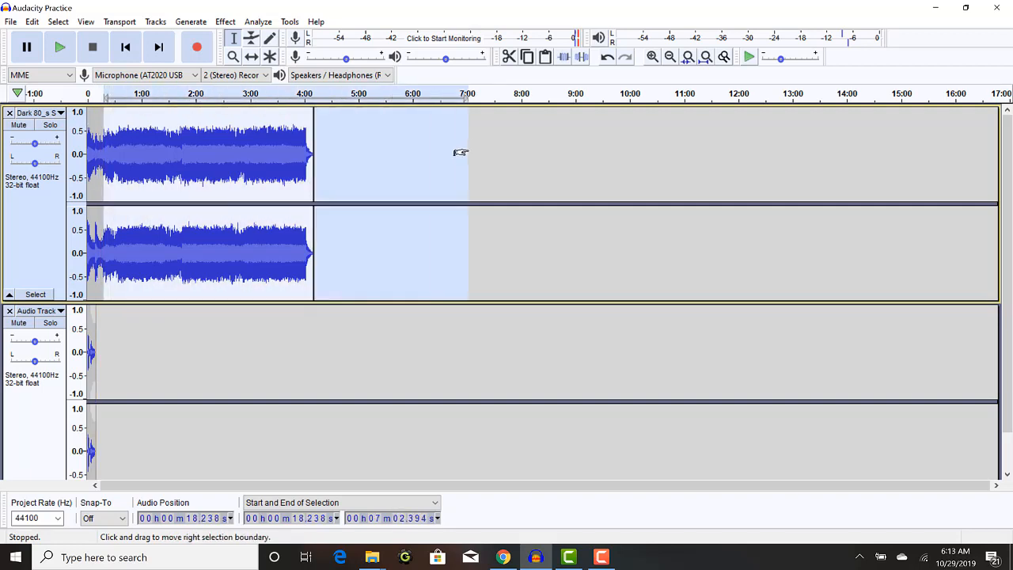
key("Delete")
key("Delete")
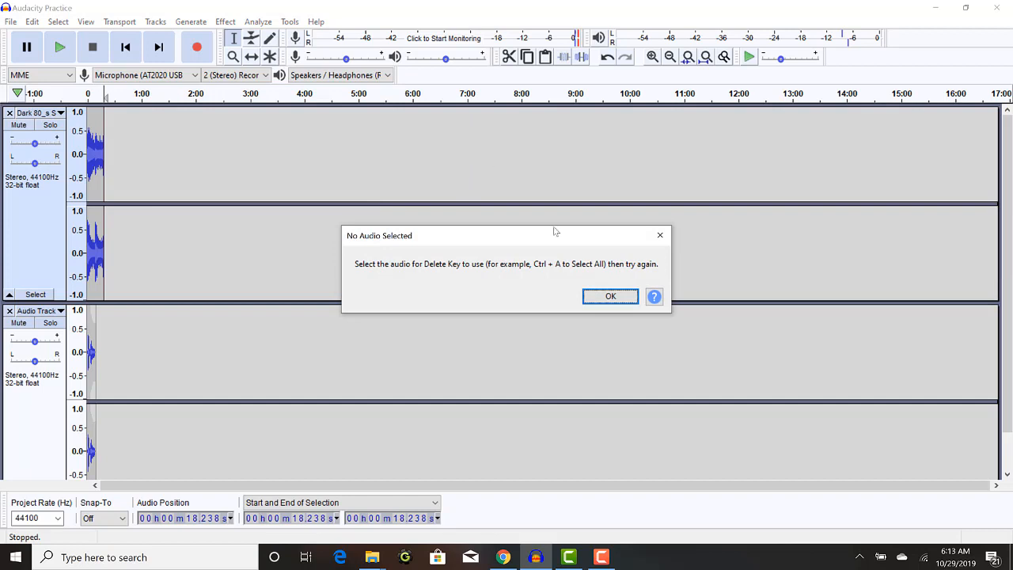
left_click(610, 297)
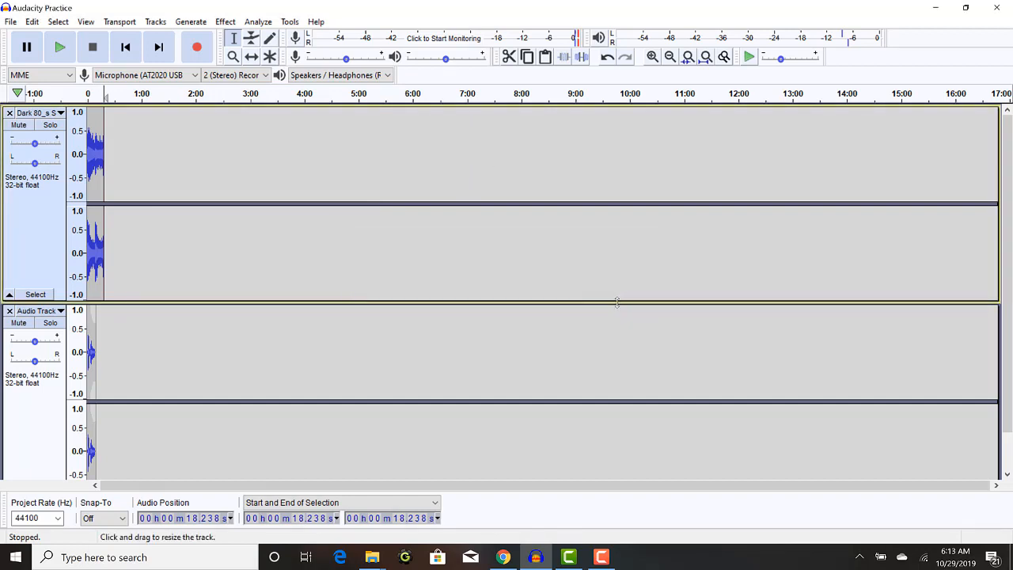
- Trim the music track further by deleting everything after about 10.2 s, shortly past the end of the voice clip
left_click(651, 58)
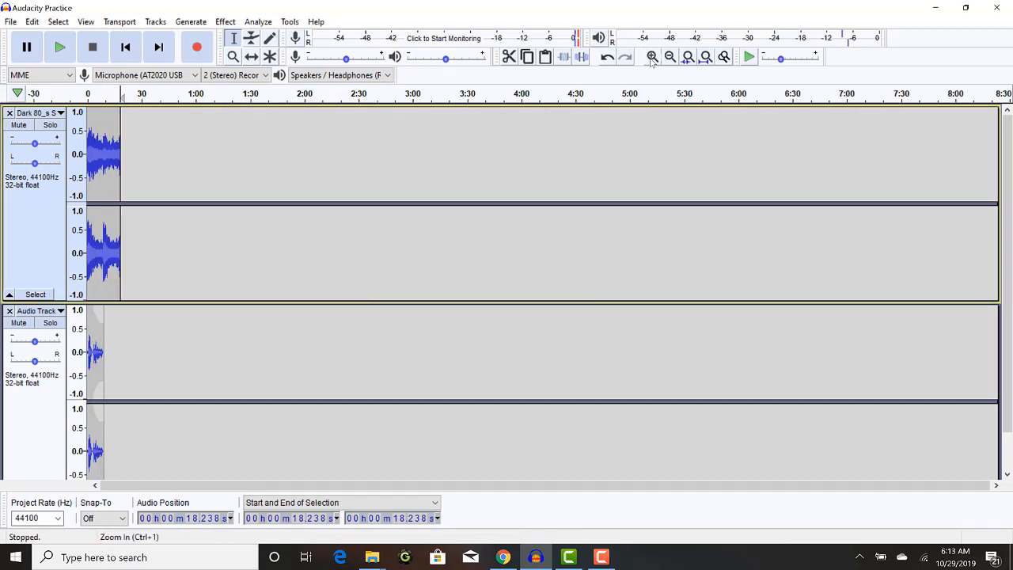
left_click(652, 58)
left_click(651, 58)
left_click(651, 57)
left_click(652, 58)
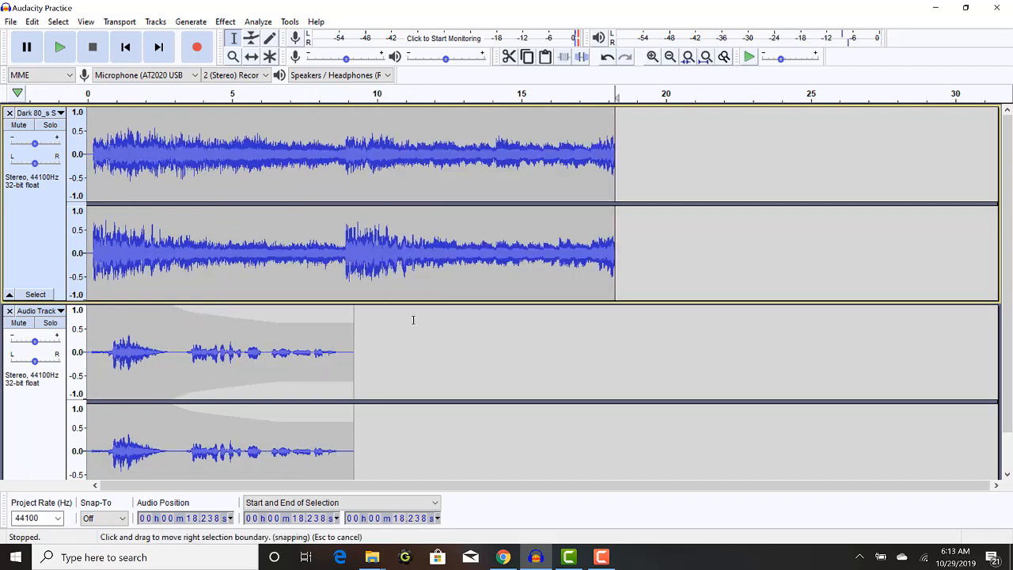
left_click(368, 252)
left_click(379, 249)
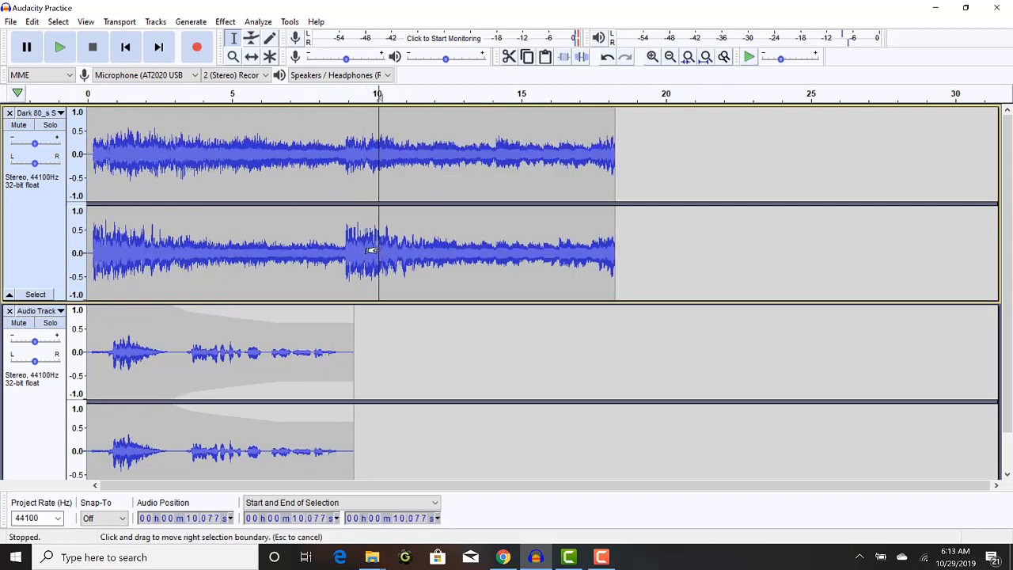
left_click_drag(381, 247, 629, 251)
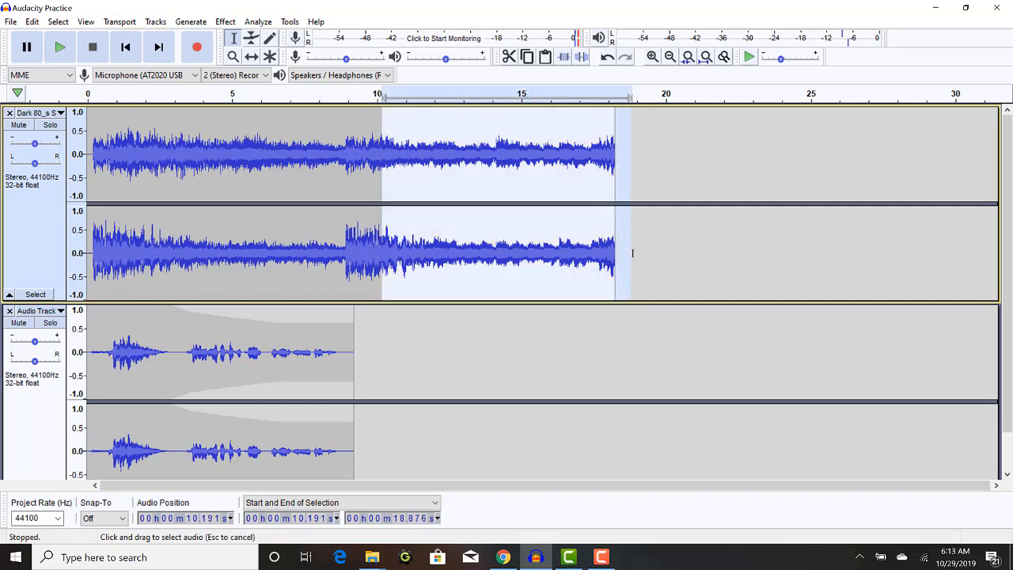
key("Delete")
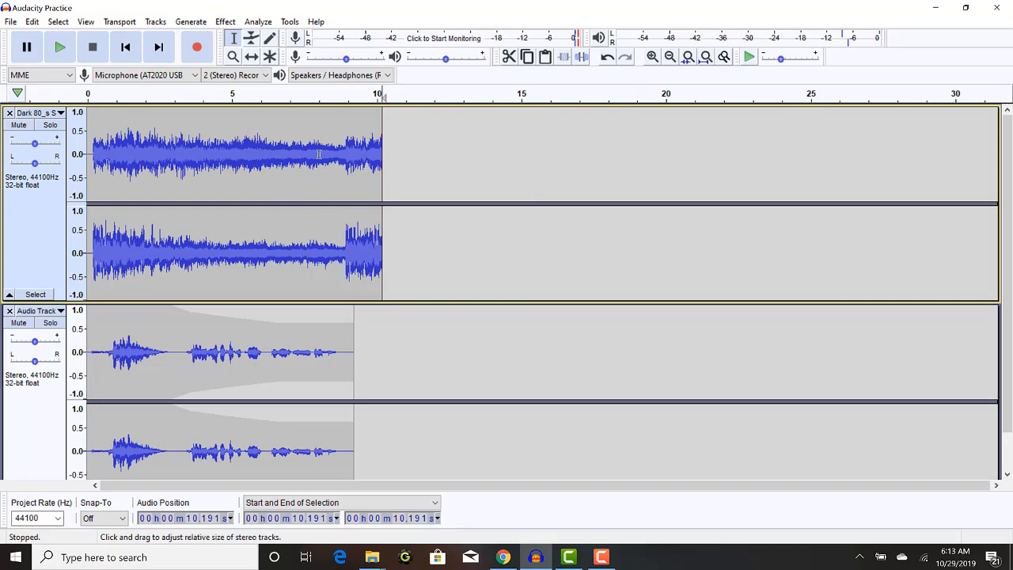
- Apply a Fade Out to the end of the music track, from about 9 s to its end
left_click_drag(346, 167, 392, 150)
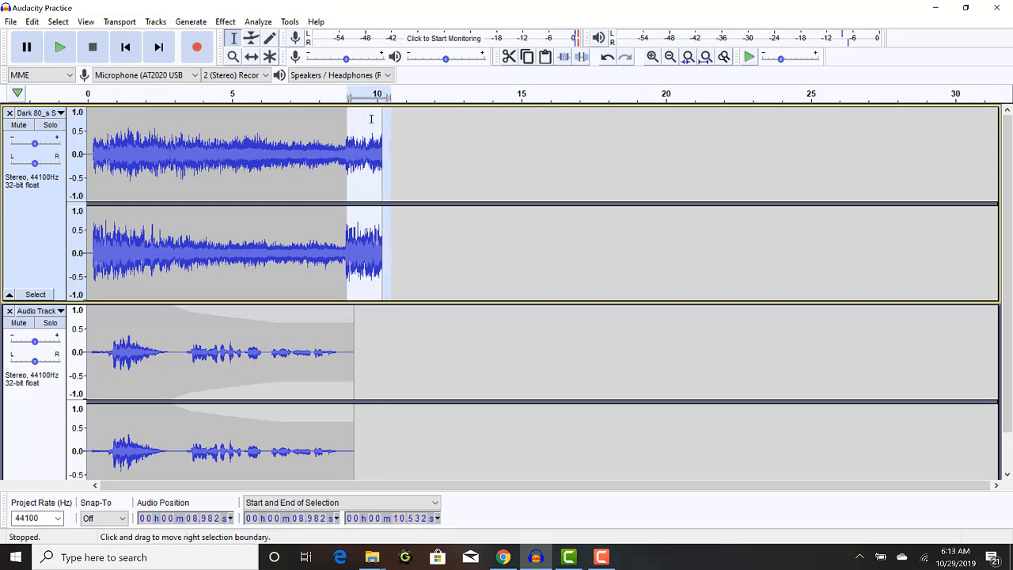
left_click(228, 22)
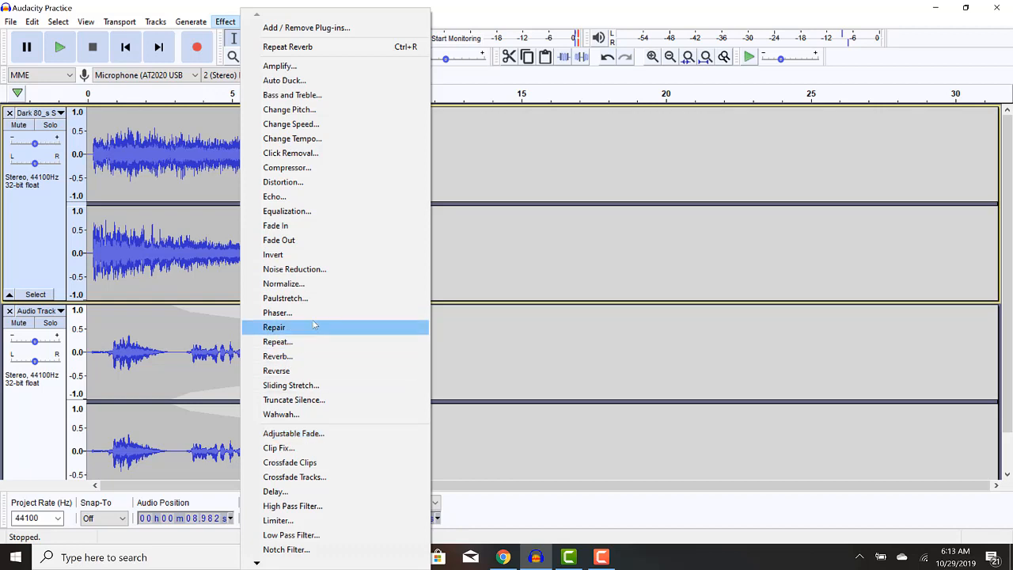
left_click(314, 240)
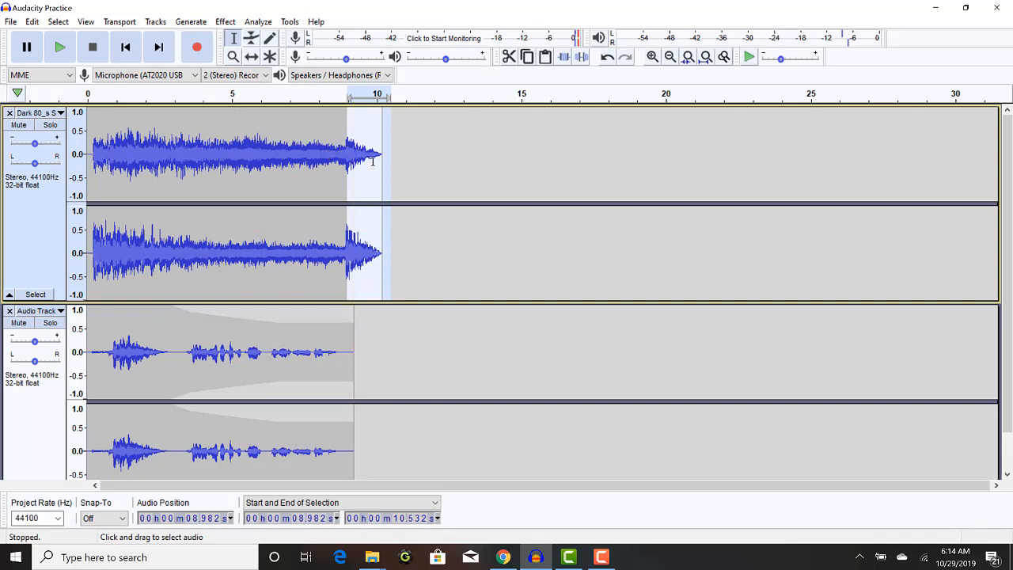
- Raise the voice track's volume envelope points to full level so its later part is no longer reduced
left_click(251, 38)
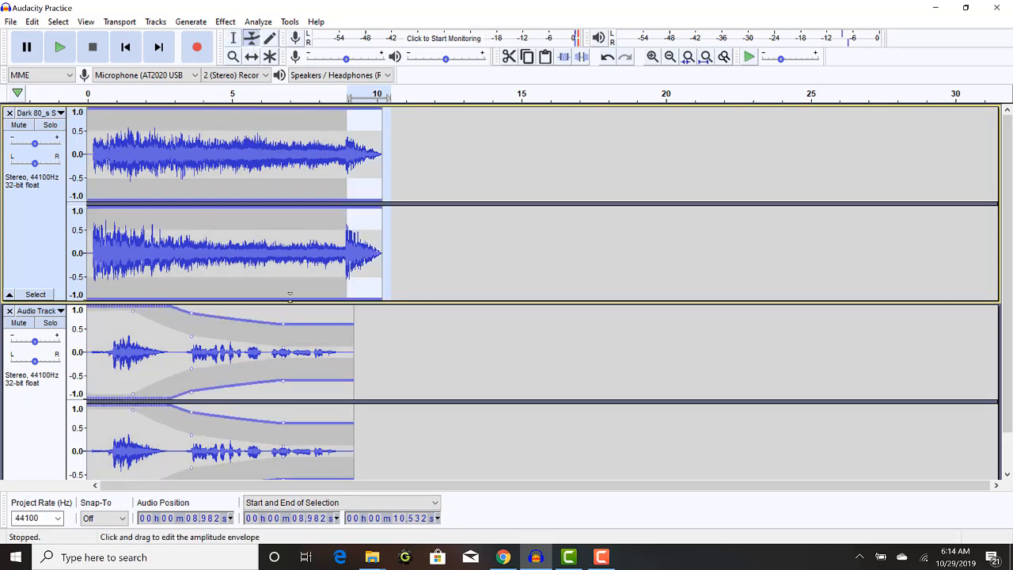
left_click_drag(283, 320, 294, 300)
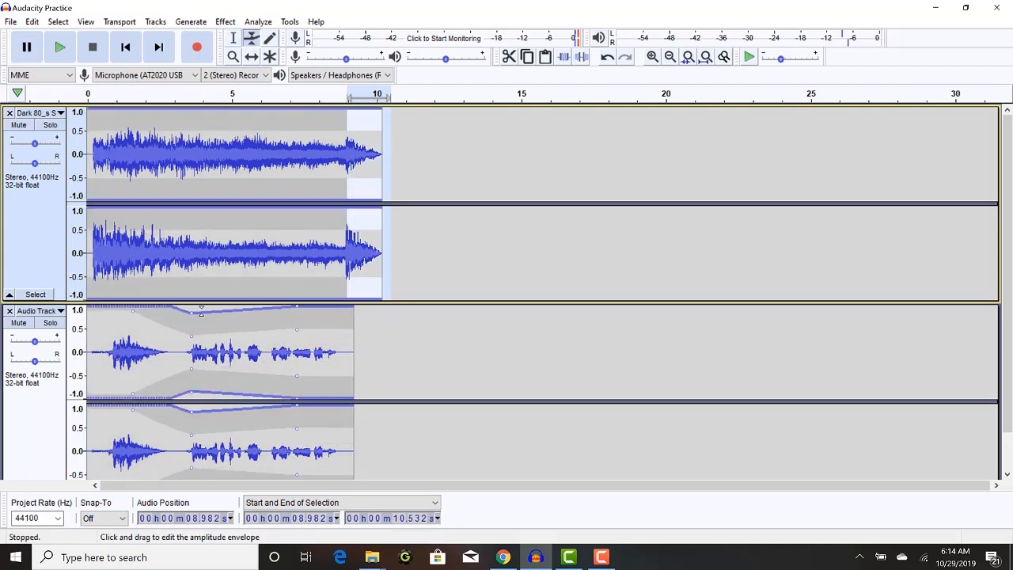
left_click_drag(192, 311, 204, 282)
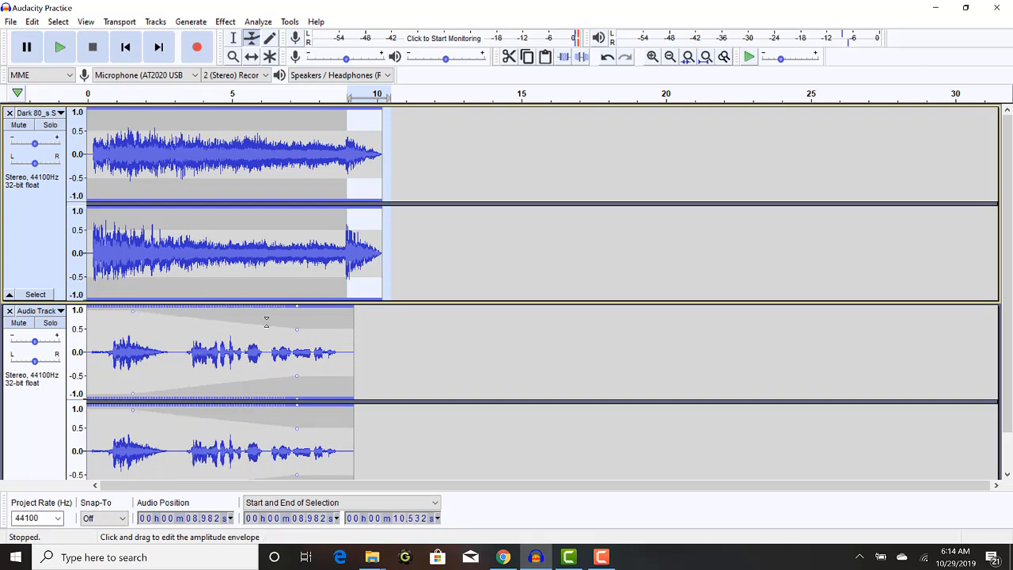
left_click_drag(297, 327, 297, 291)
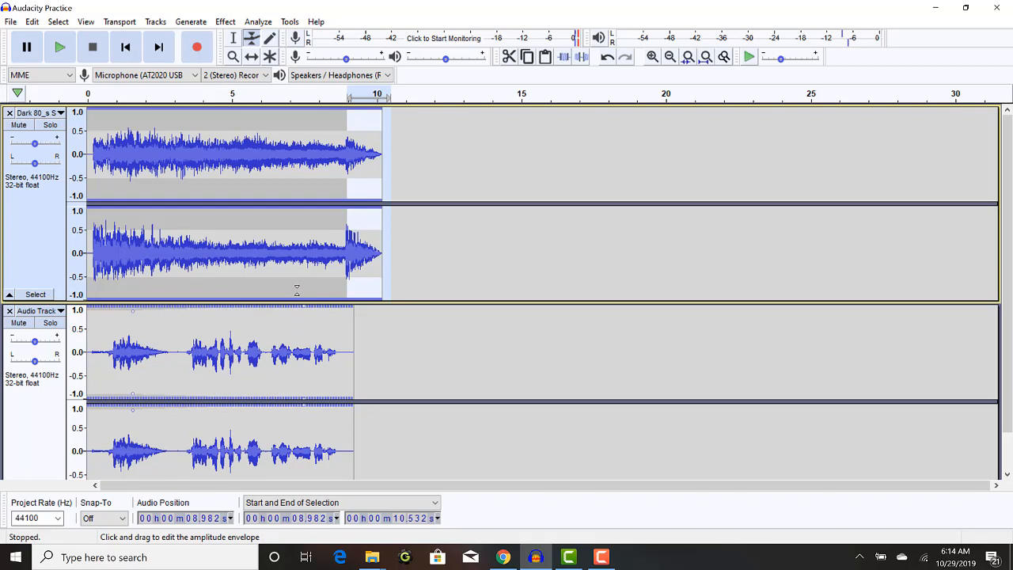
- Play the mix from about 1 s to check the voice against the music
left_click(118, 95)
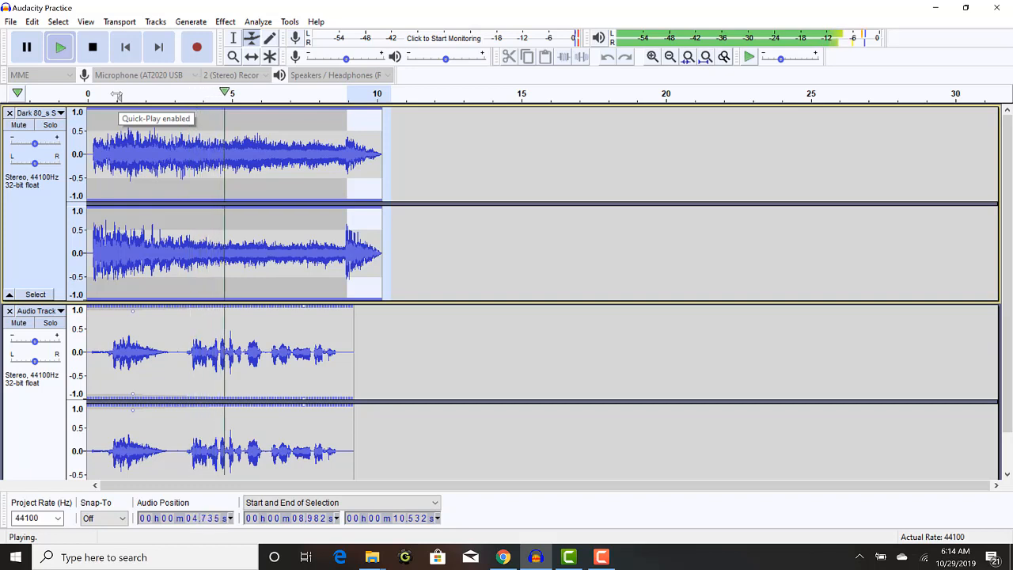
left_click(117, 95)
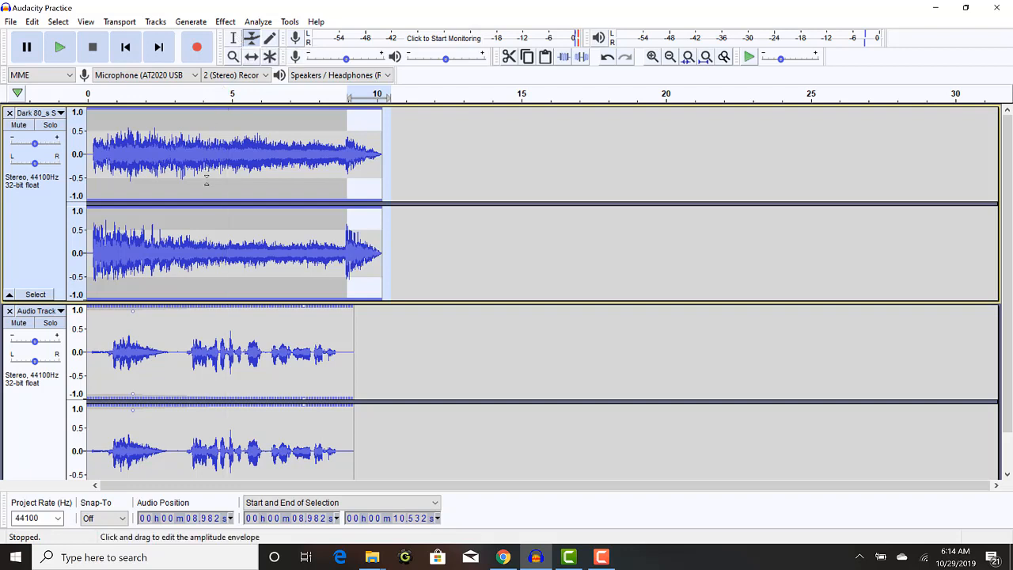
key("p")
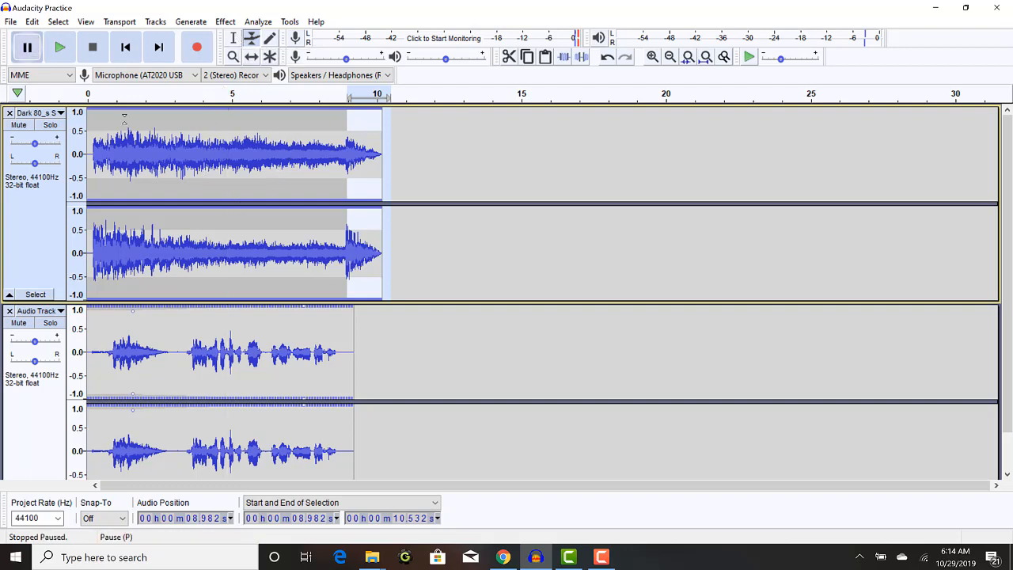
- Raise the music track's volume envelope slightly at about 3.2 s, and amplify the whole music track by 2 dB
left_click(180, 124)
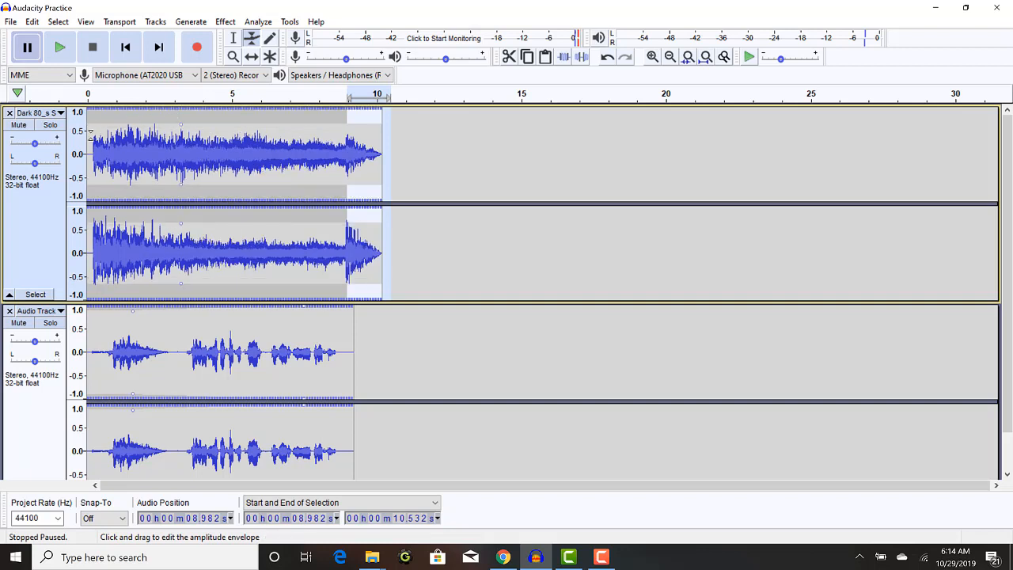
key("F1")
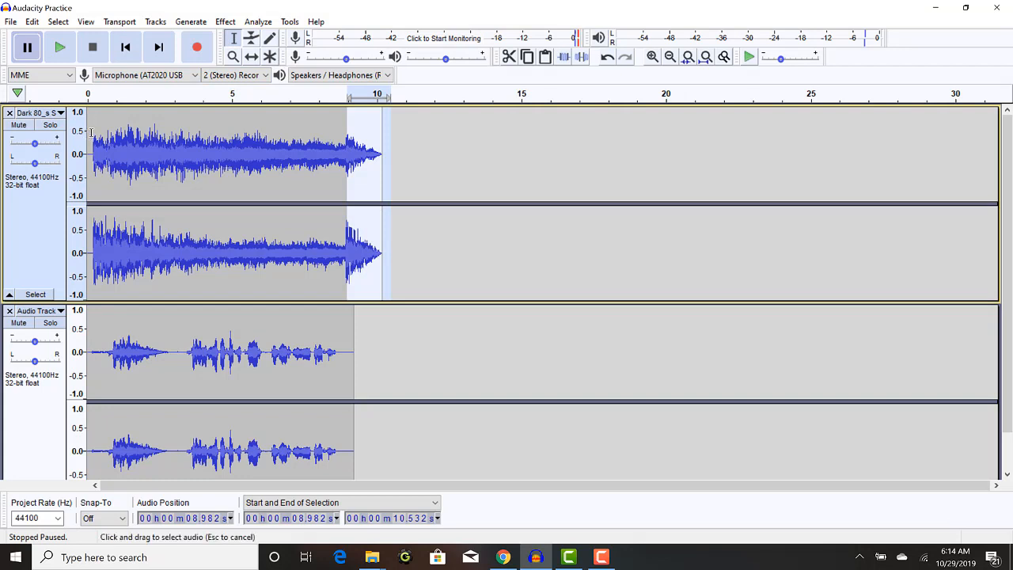
left_click_drag(91, 139, 489, 134)
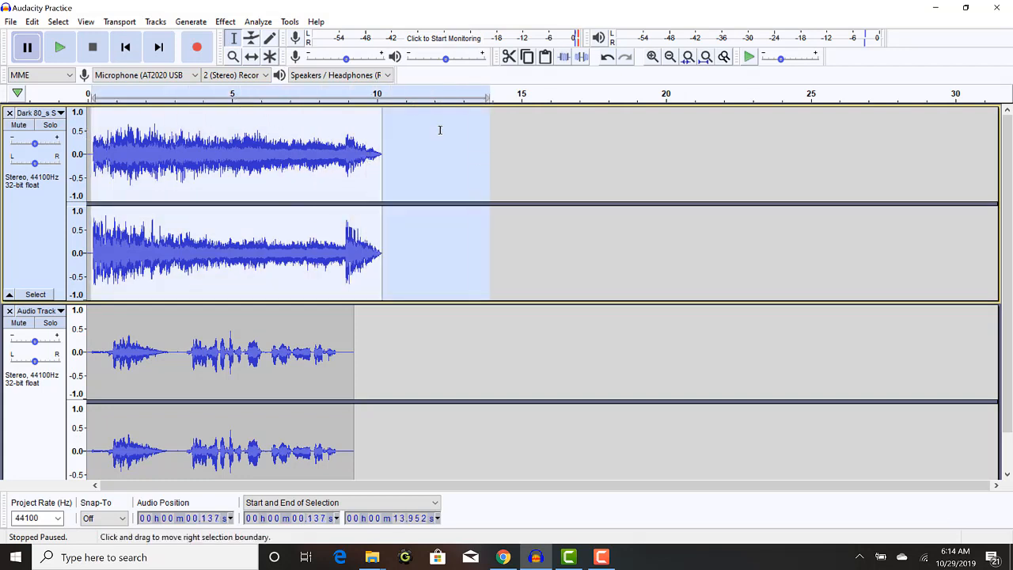
left_click(191, 21)
mouse_move(224, 21)
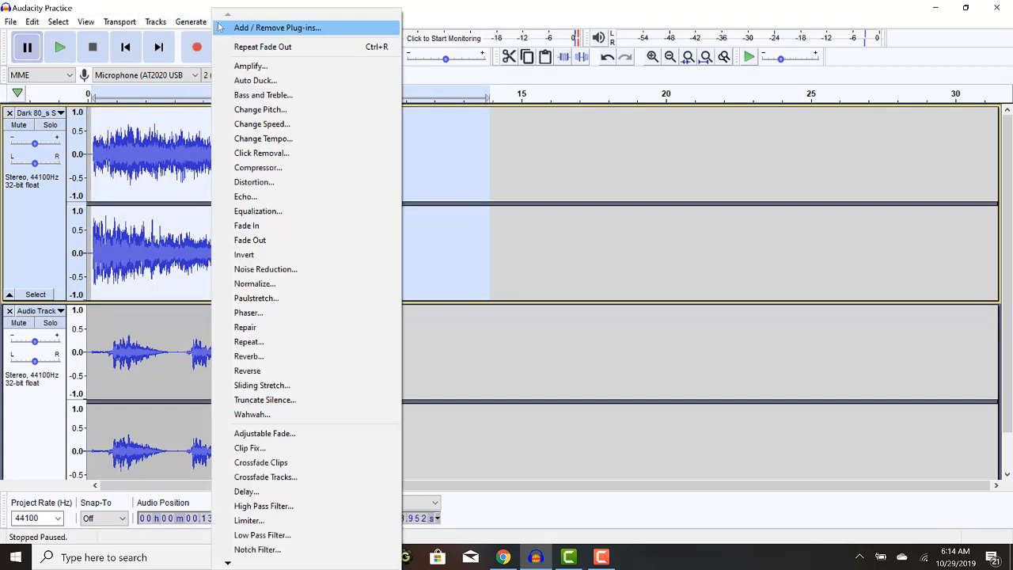
left_click(238, 67)
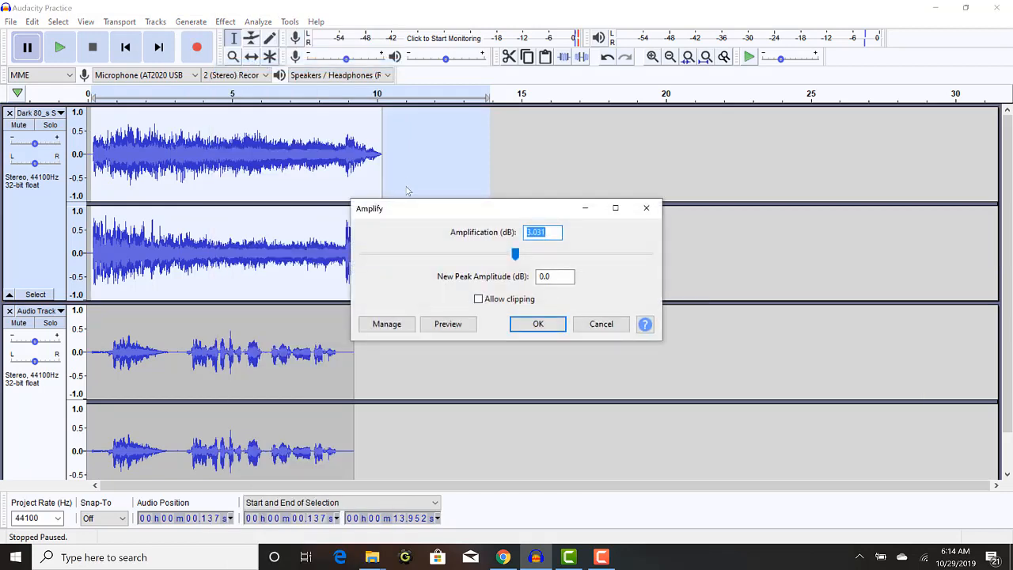
left_click_drag(515, 254, 511, 255)
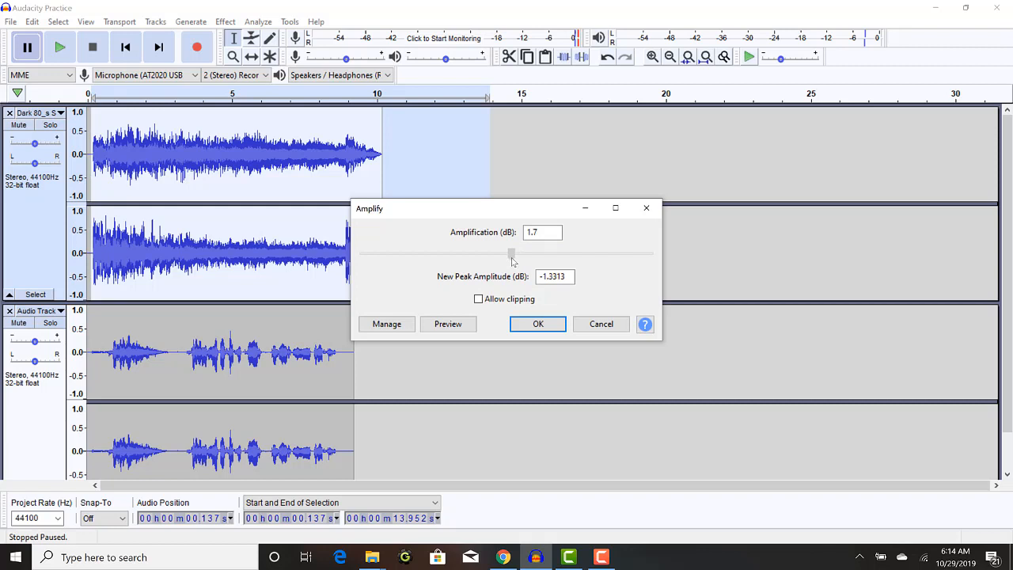
double_click(532, 231)
type("2")
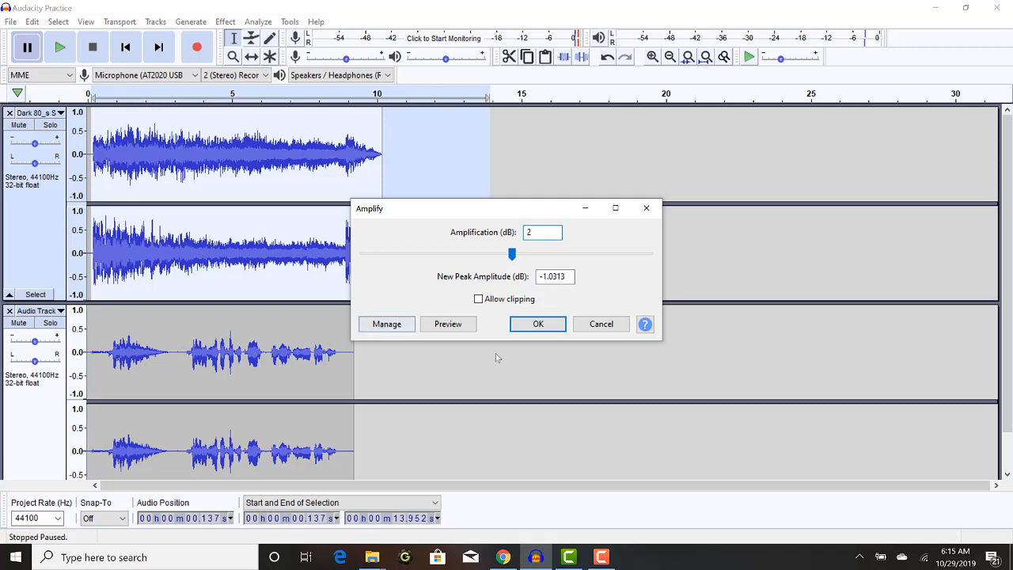
left_click(538, 324)
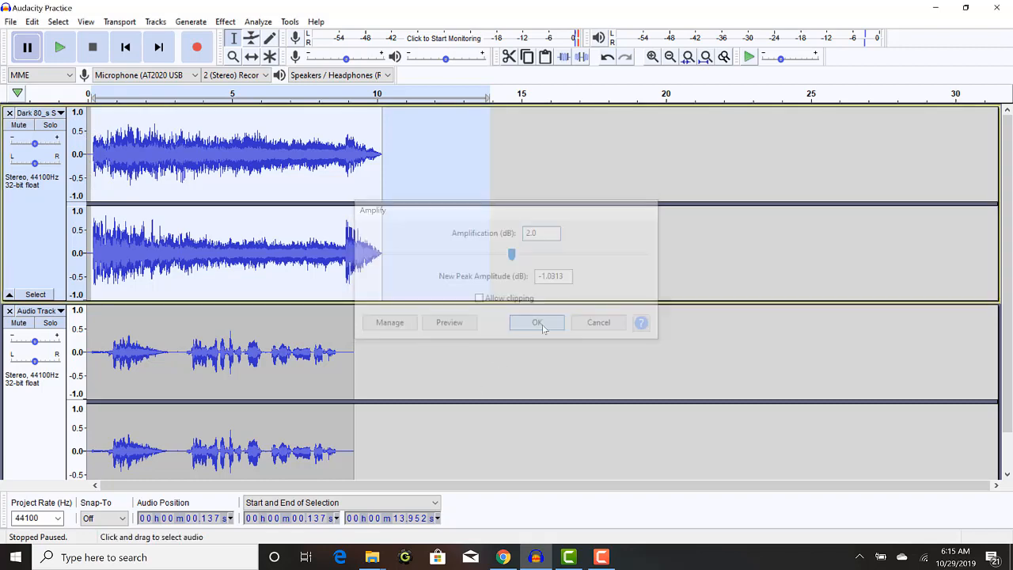
- Amplify the whole music track by -7.5 dB and play the mix from about 0.7 s to check the balance
left_click(225, 22)
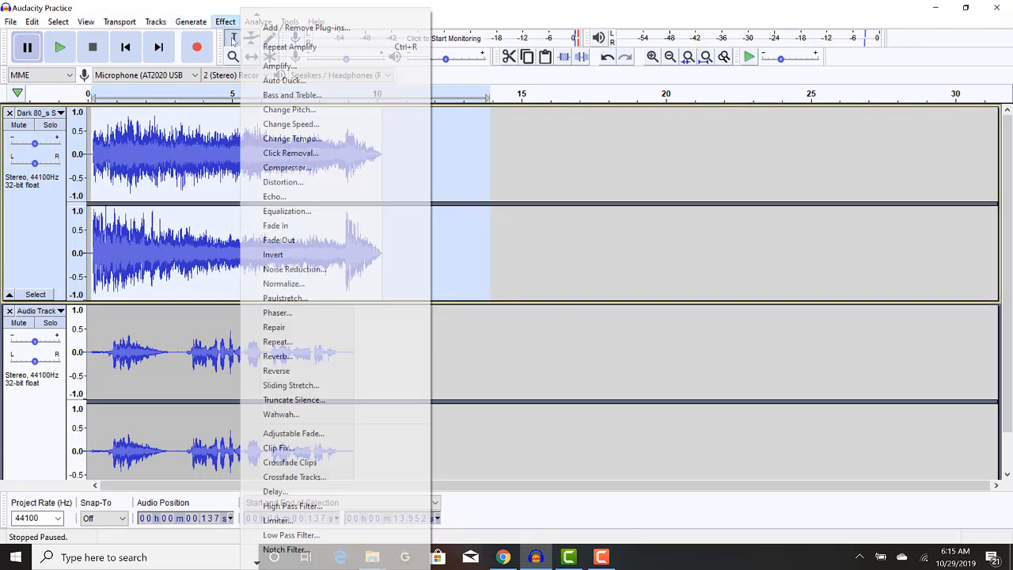
left_click(270, 68)
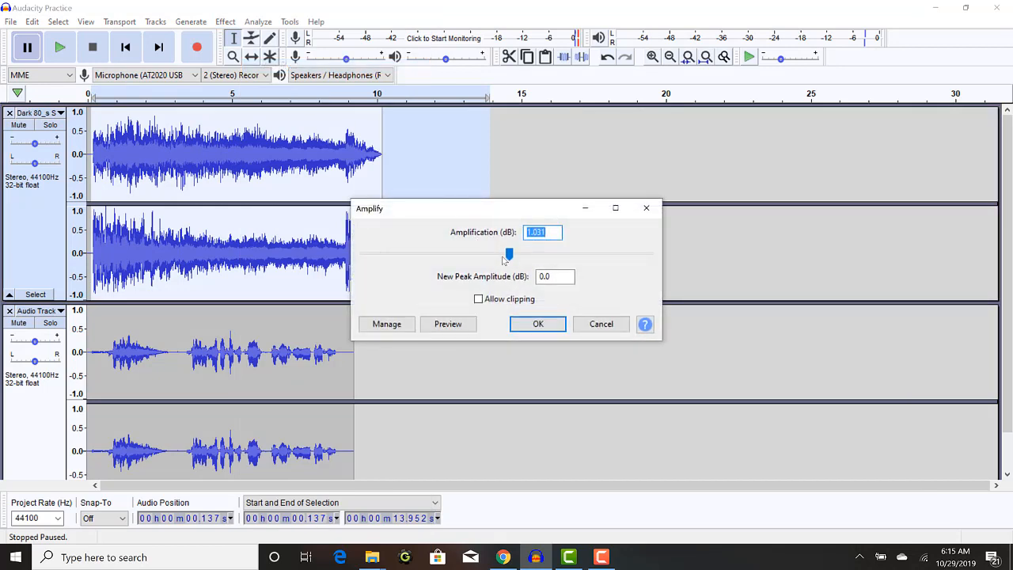
left_click_drag(508, 261, 508, 261)
left_click(549, 279)
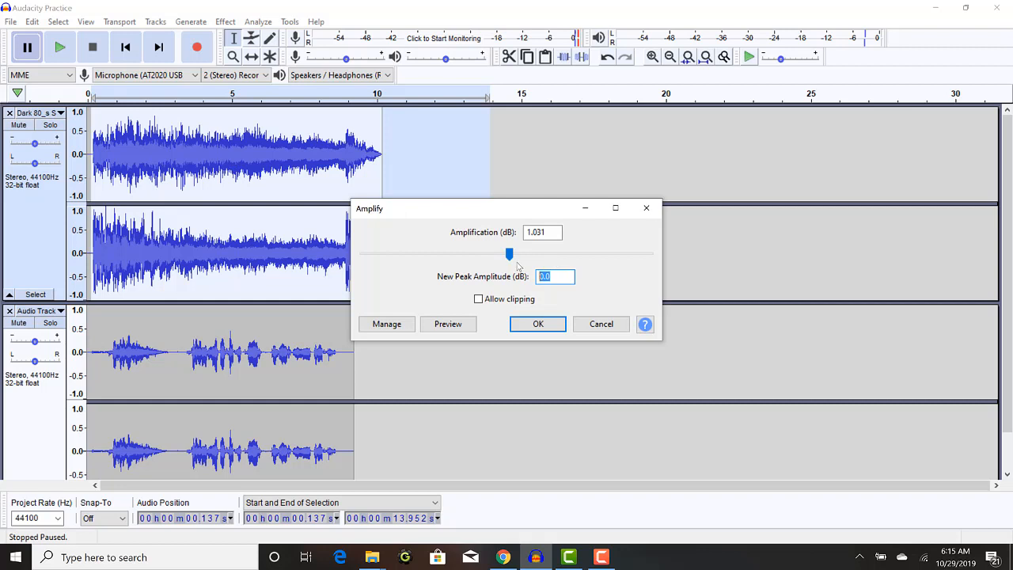
left_click_drag(513, 259, 486, 261)
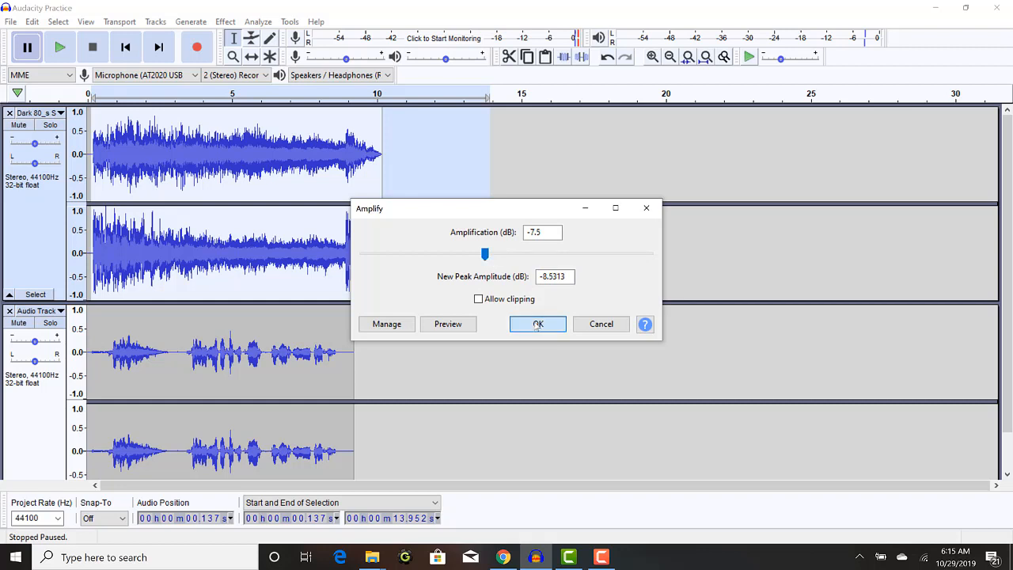
left_click(537, 325)
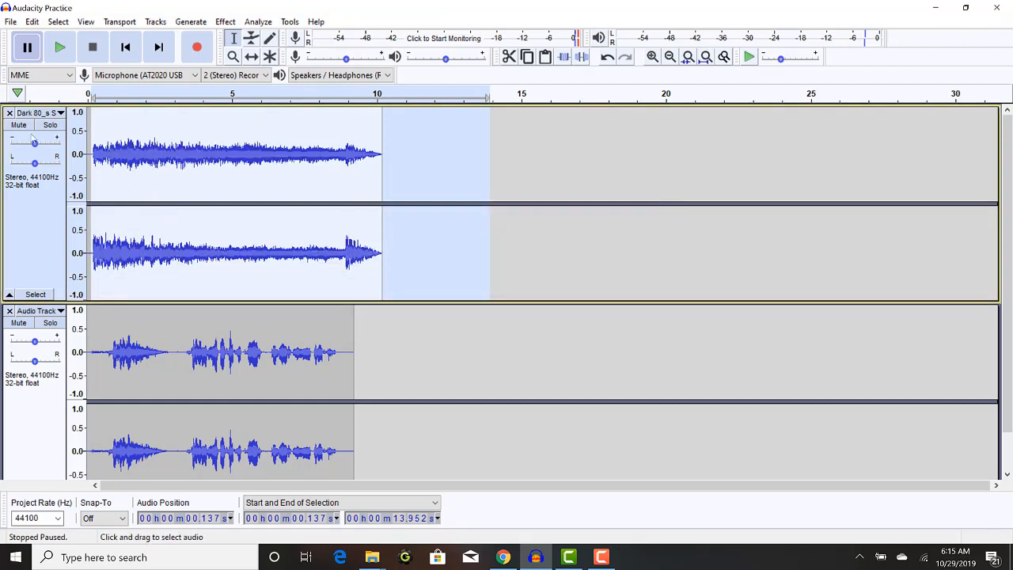
left_click(109, 93)
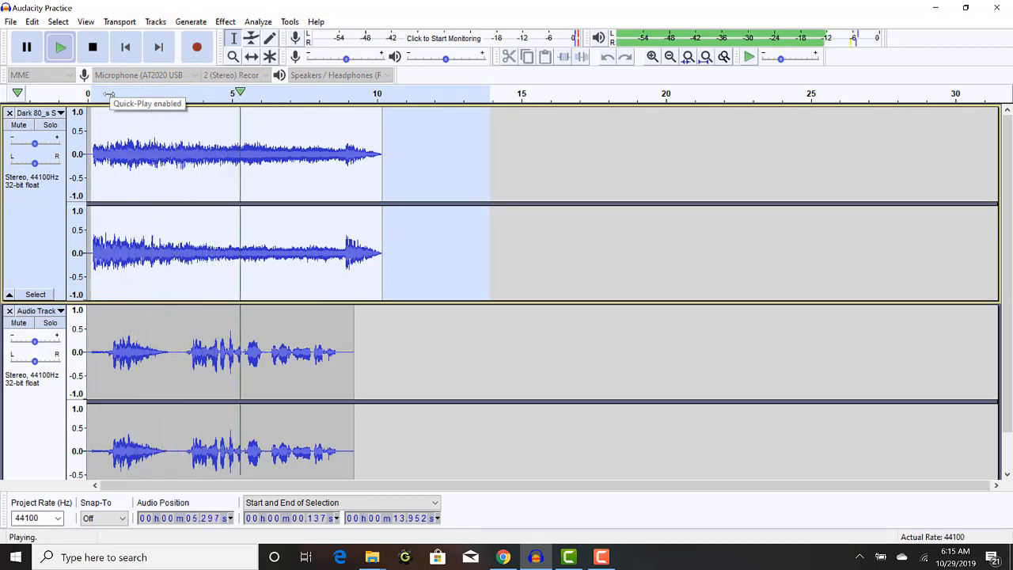
key("space")
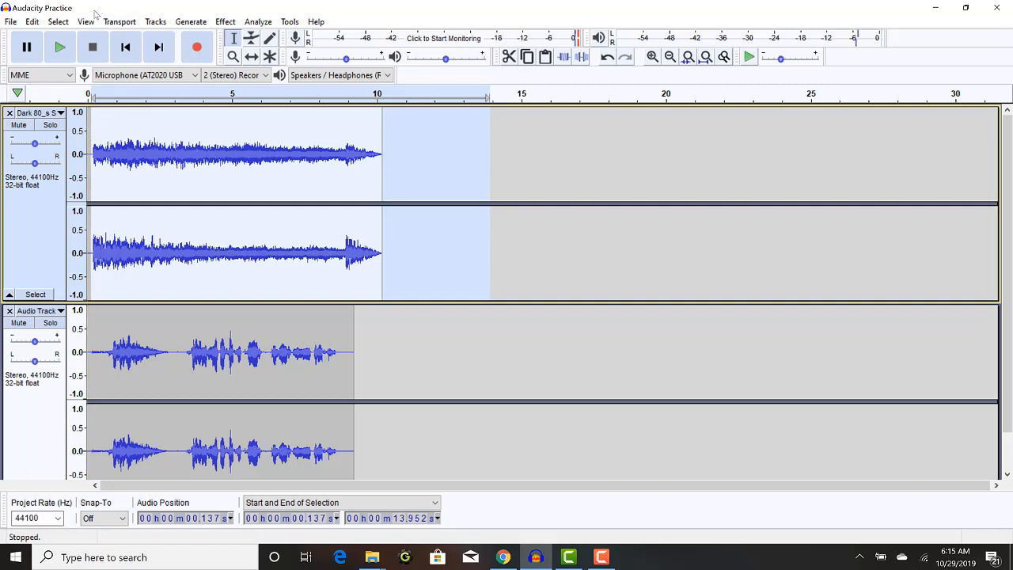
- Save the project as Audacity Practice over the existing project file in the Audacity Practice folder, dismissing the mail notification
left_click(12, 22)
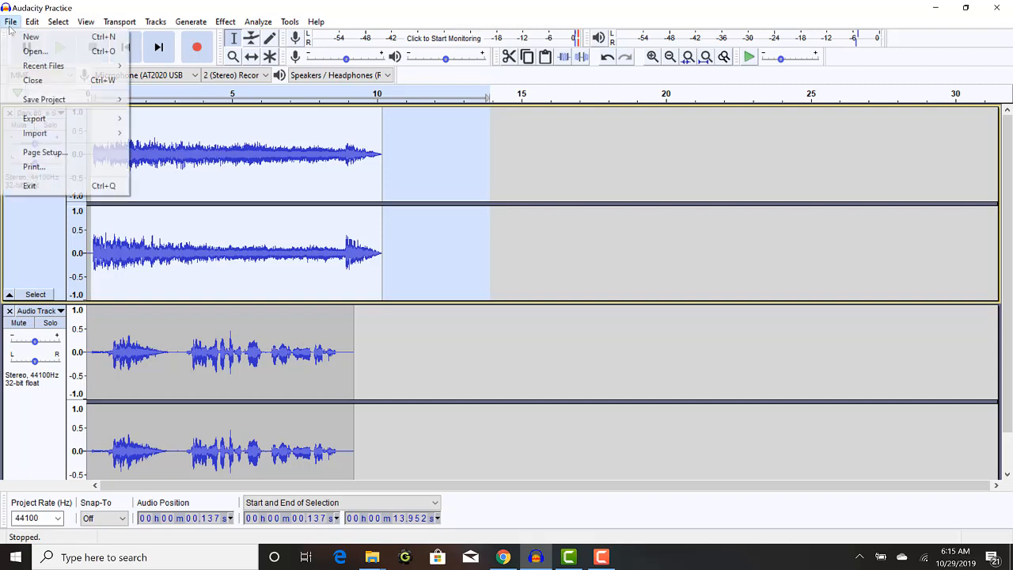
mouse_move(68, 100)
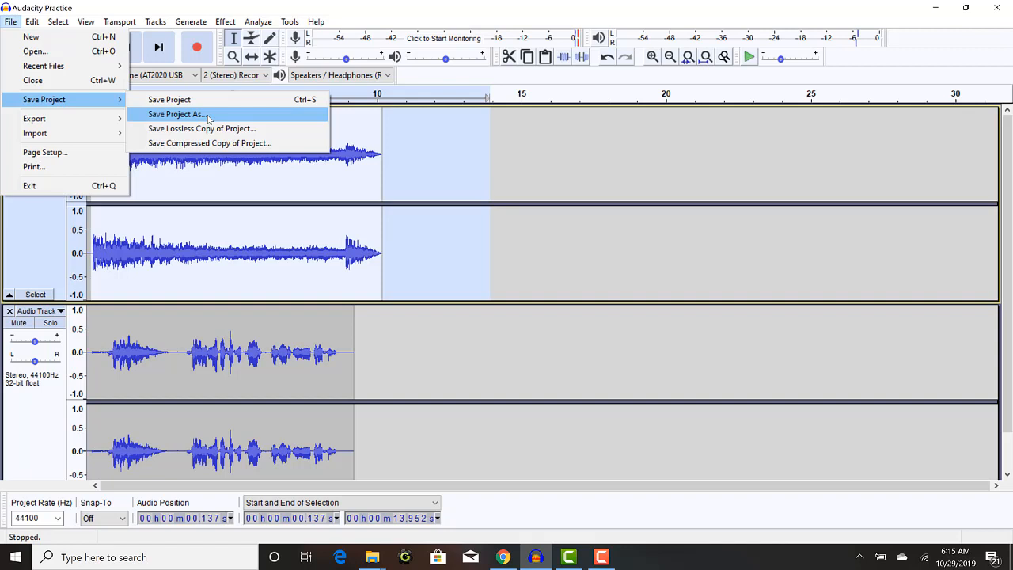
left_click(178, 114)
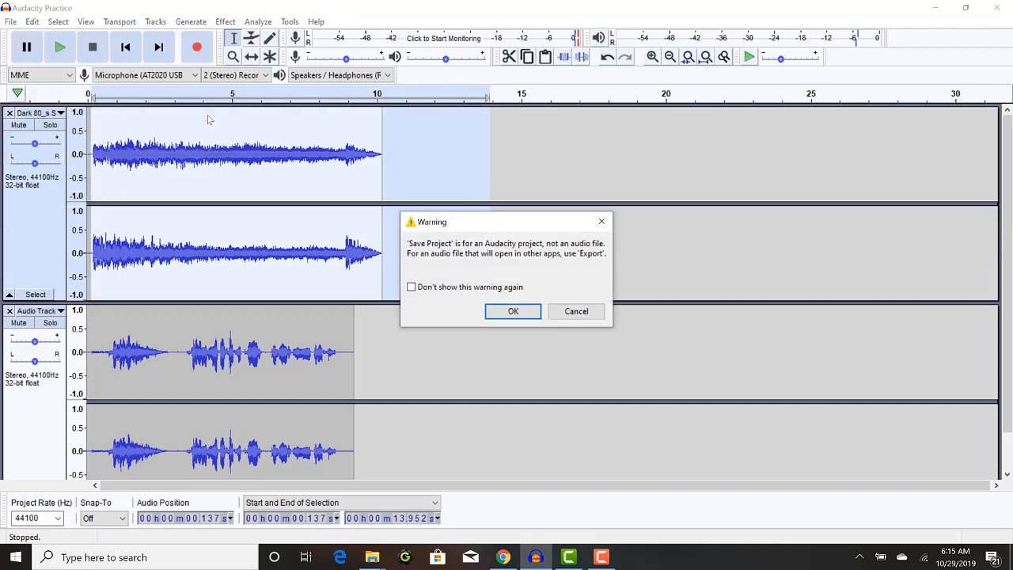
left_click(523, 311)
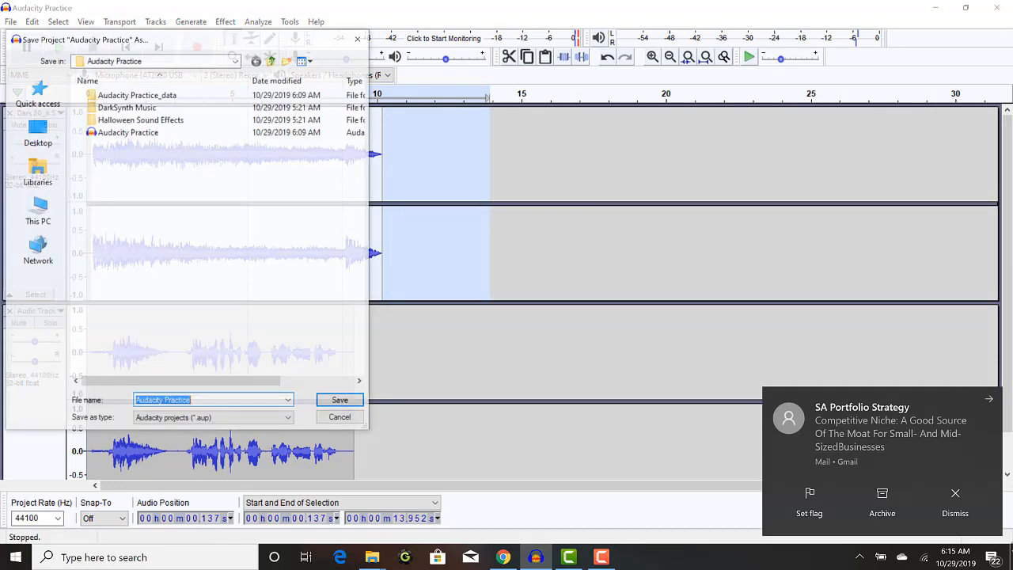
left_click(971, 511)
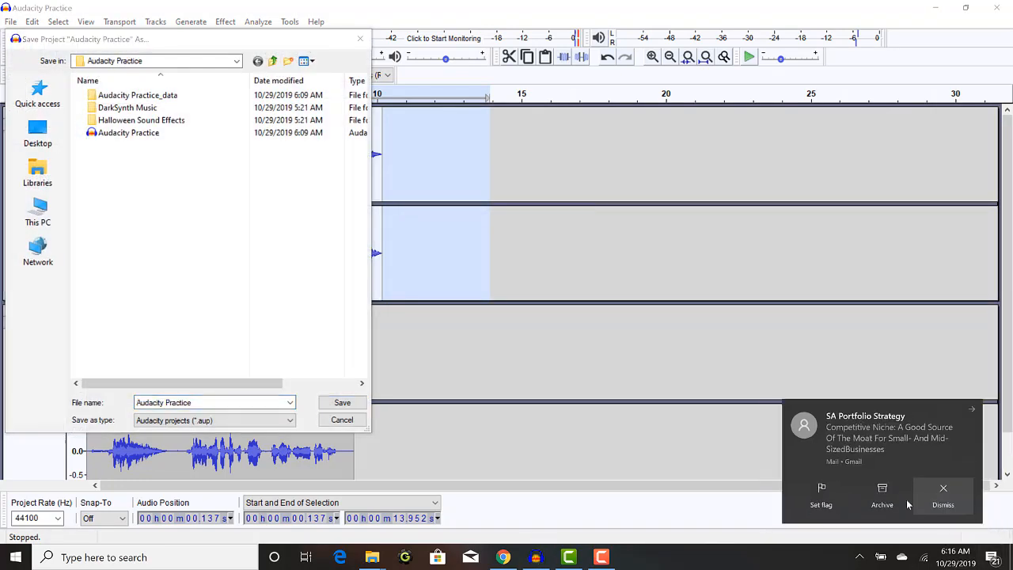
left_click(136, 134)
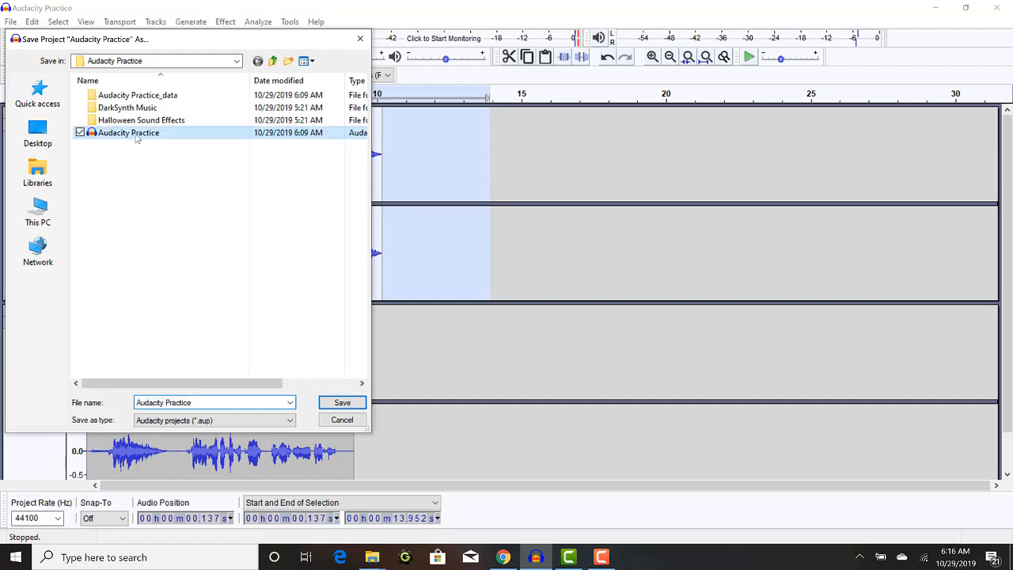
left_click(354, 403)
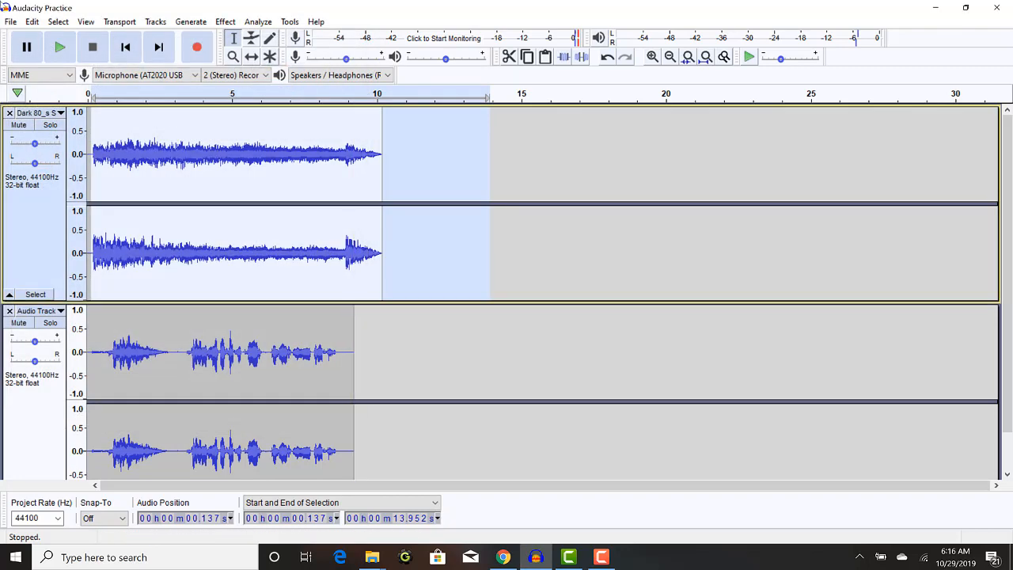
- Start a WAV export of the project and browse to the Documents library as the save location
left_click(11, 22)
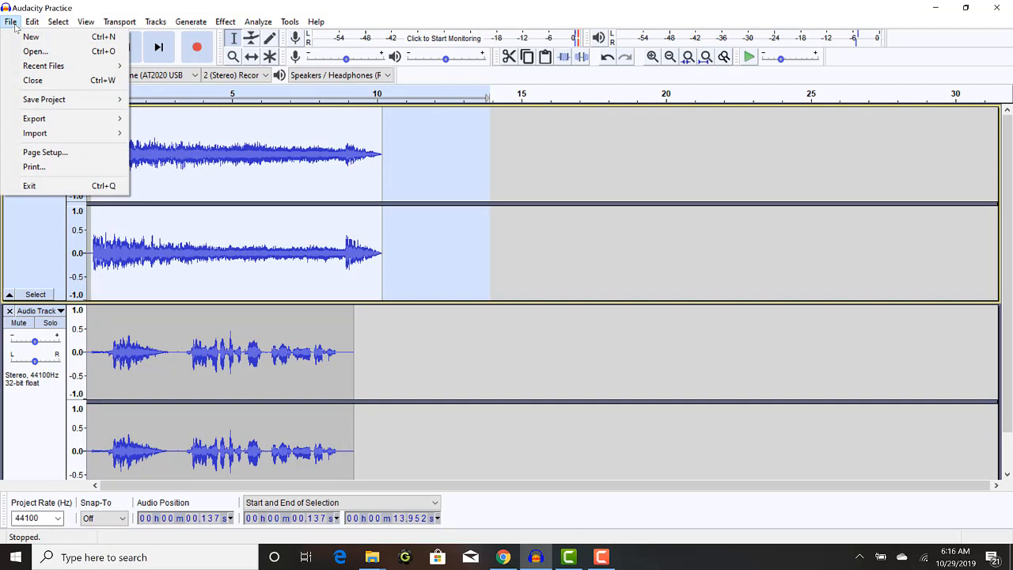
mouse_move(66, 123)
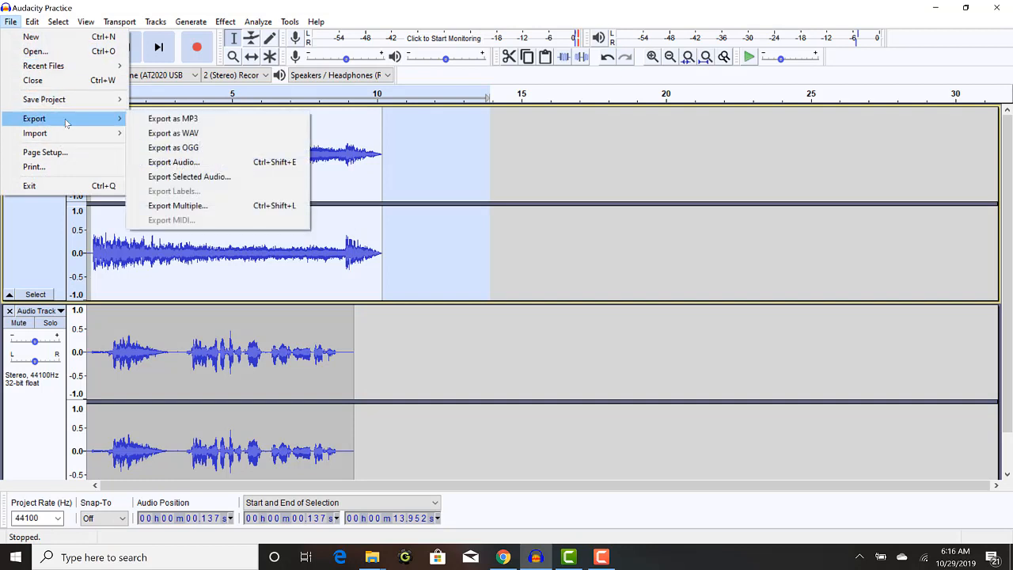
left_click(174, 134)
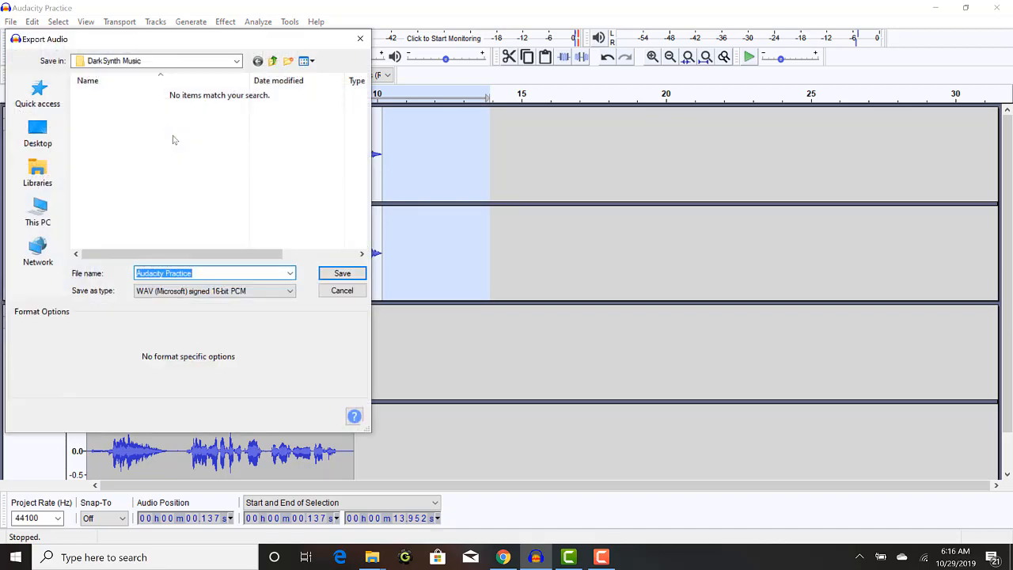
left_click(274, 61)
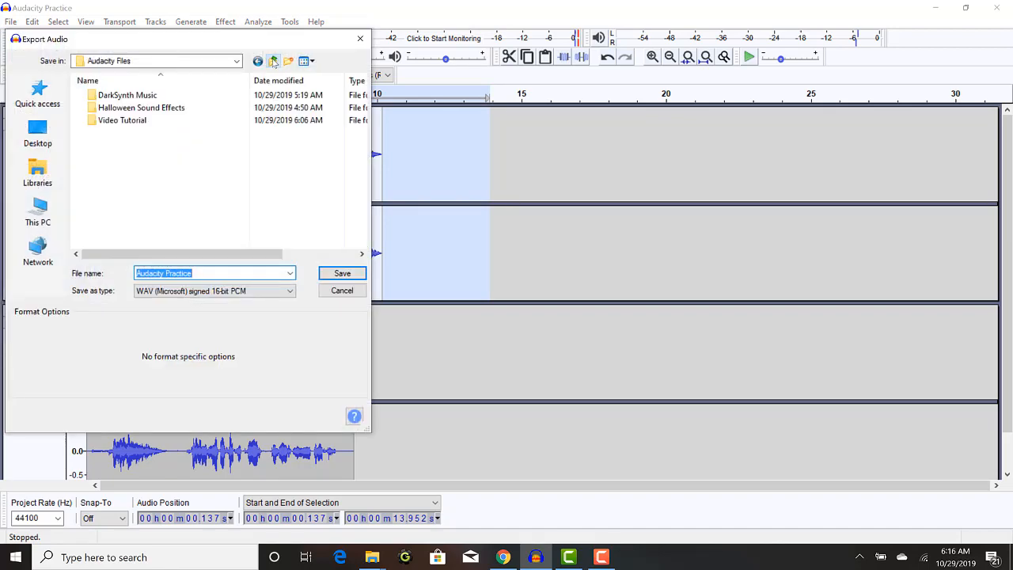
left_click(274, 61)
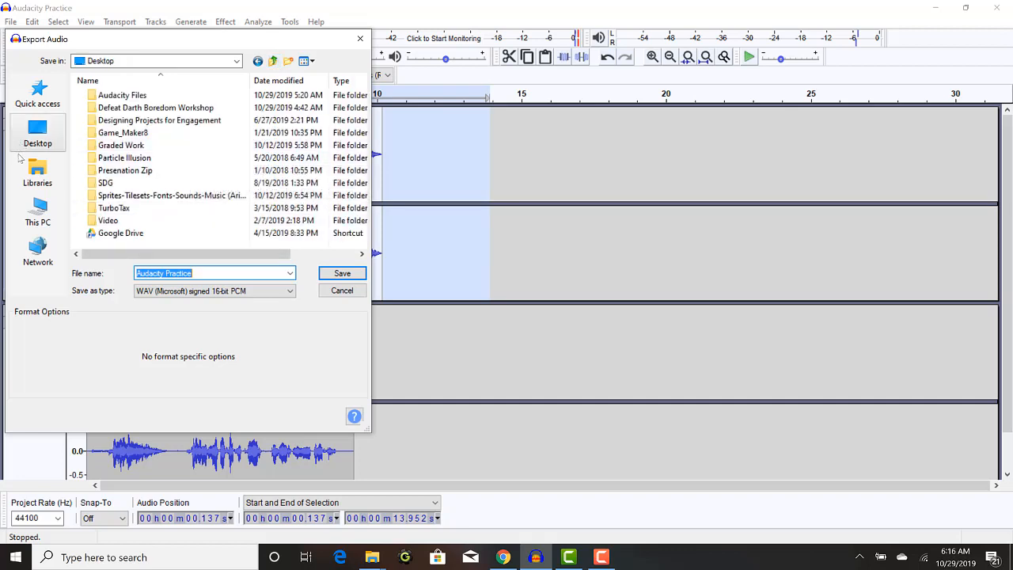
left_click(38, 173)
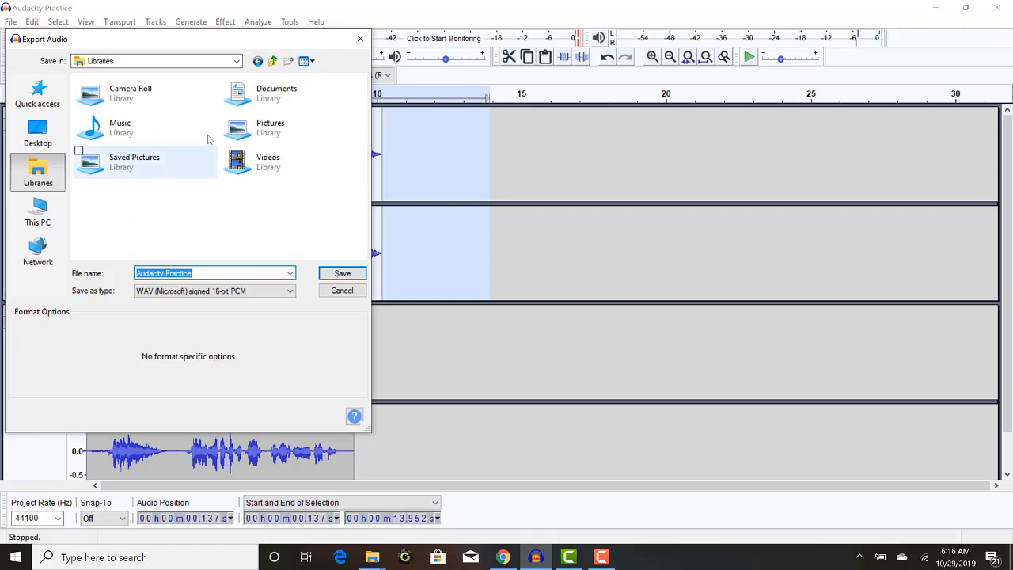
left_click(273, 103)
double_click(273, 103)
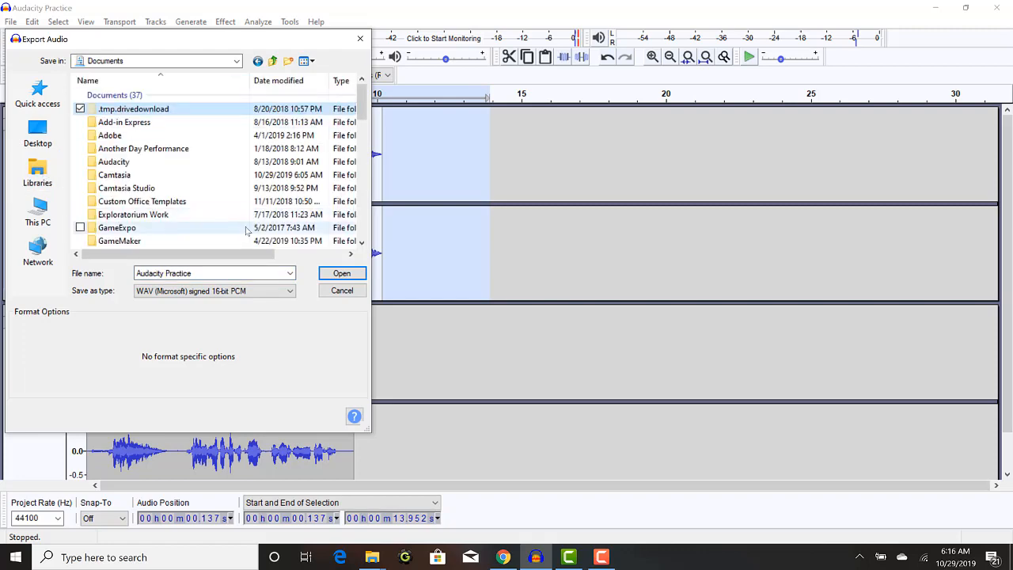
- Set the export's save location to the Audacity Practice folder inside STEAM > Quest 2 in Documents
scroll(222, 224, "down", 8)
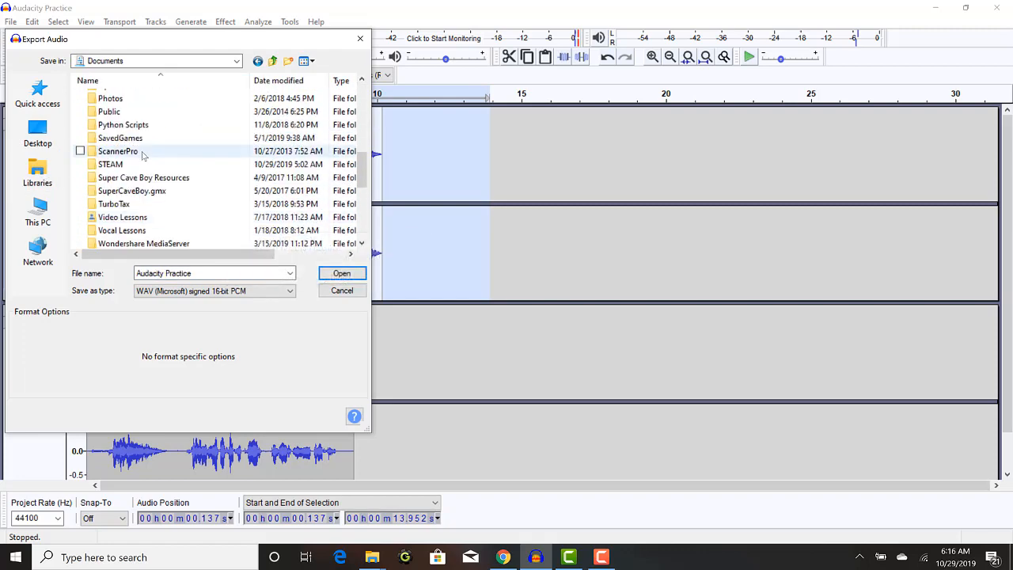
double_click(143, 164)
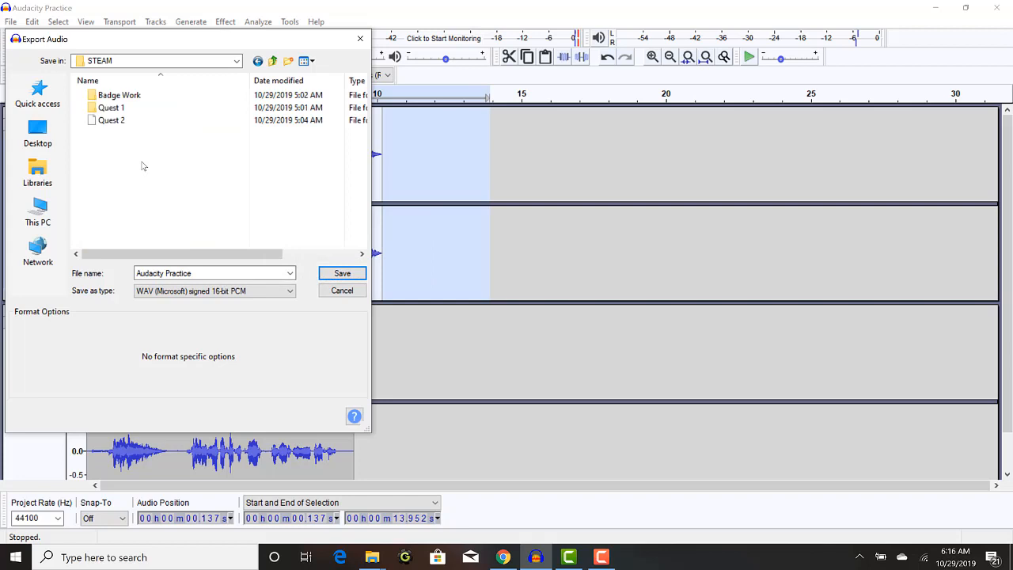
double_click(111, 121)
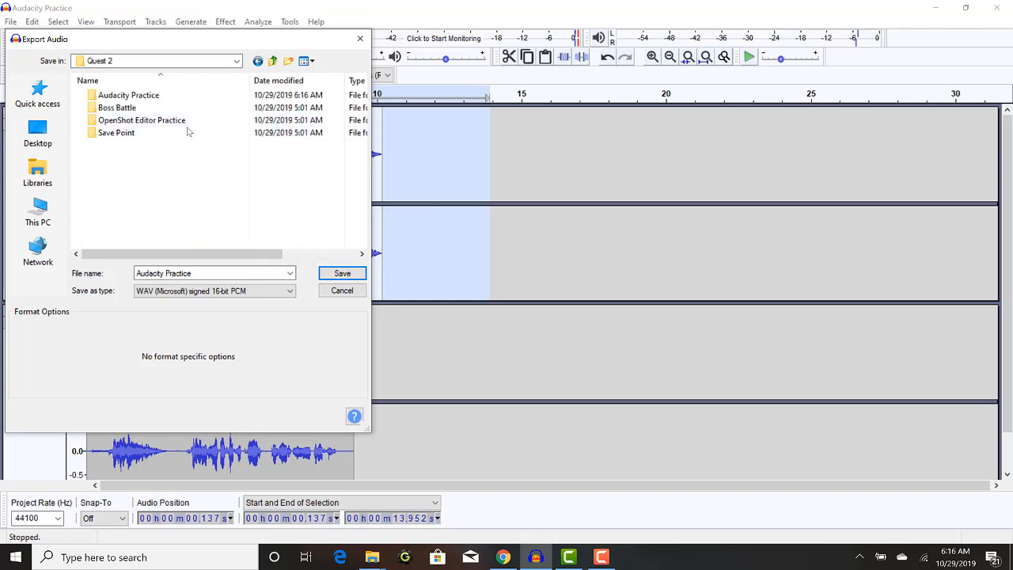
double_click(139, 96)
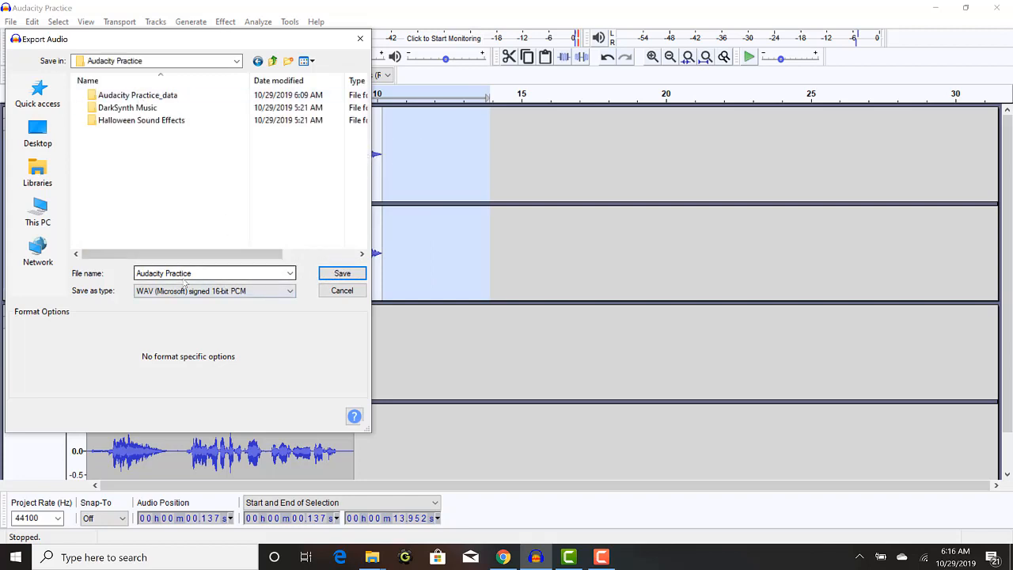
- Export the mix as a 16-bit PCM WAV file named Audacity Practice, accepting the stereo mixdown and leaving the metadata tags as they are
left_click(211, 276)
left_click(211, 275)
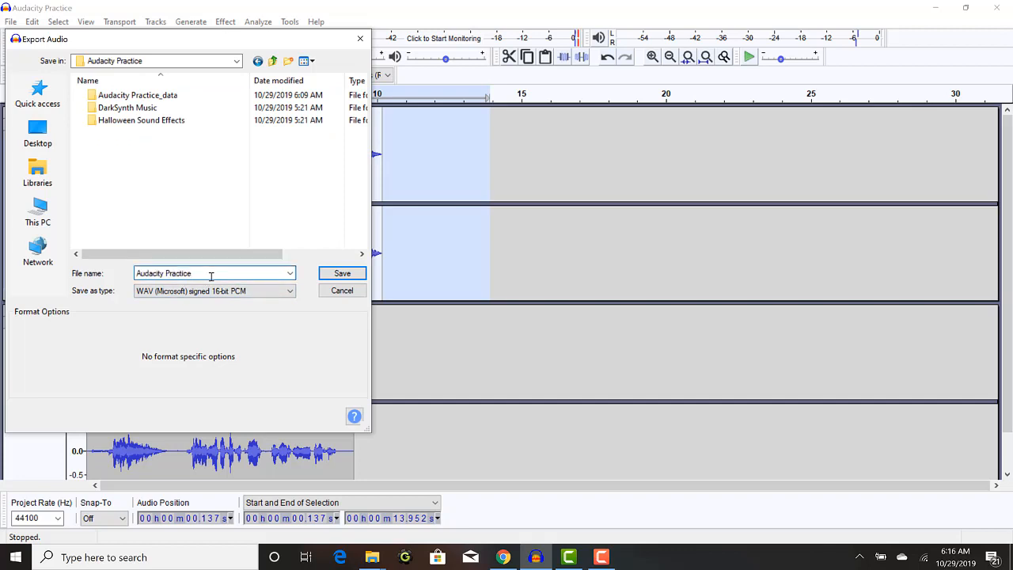
left_click(356, 274)
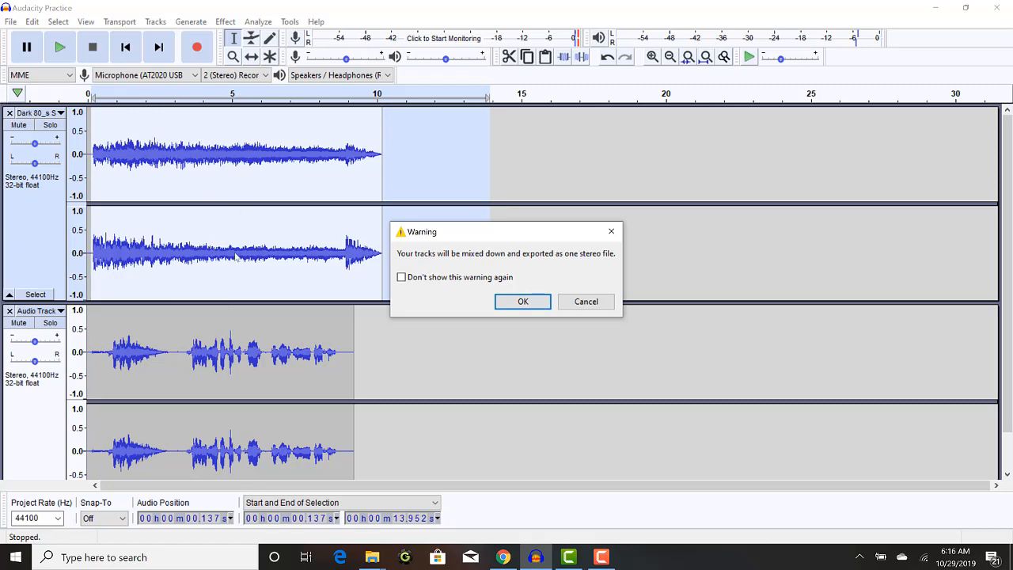
left_click(522, 302)
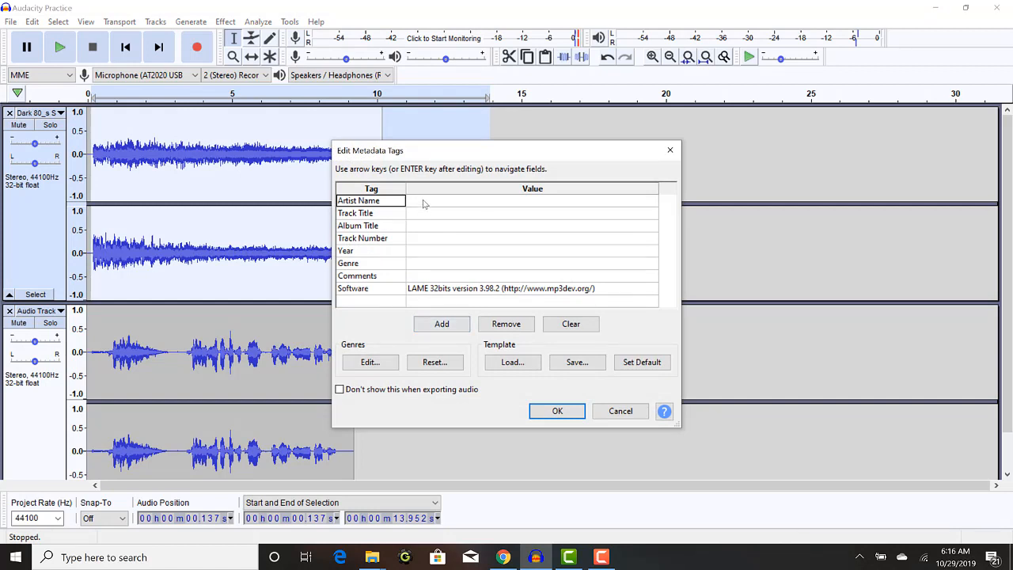
left_click(557, 412)
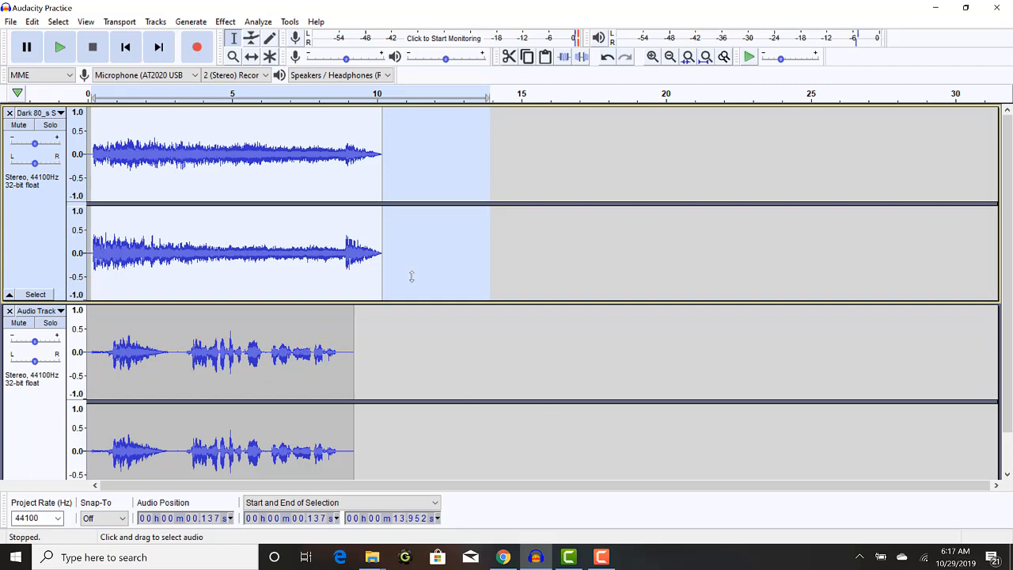
- Switch to File Explorer and open the Documents > STEAM > Quest 2 > Audacity Practice folder to check the exported file
left_click(946, 7)
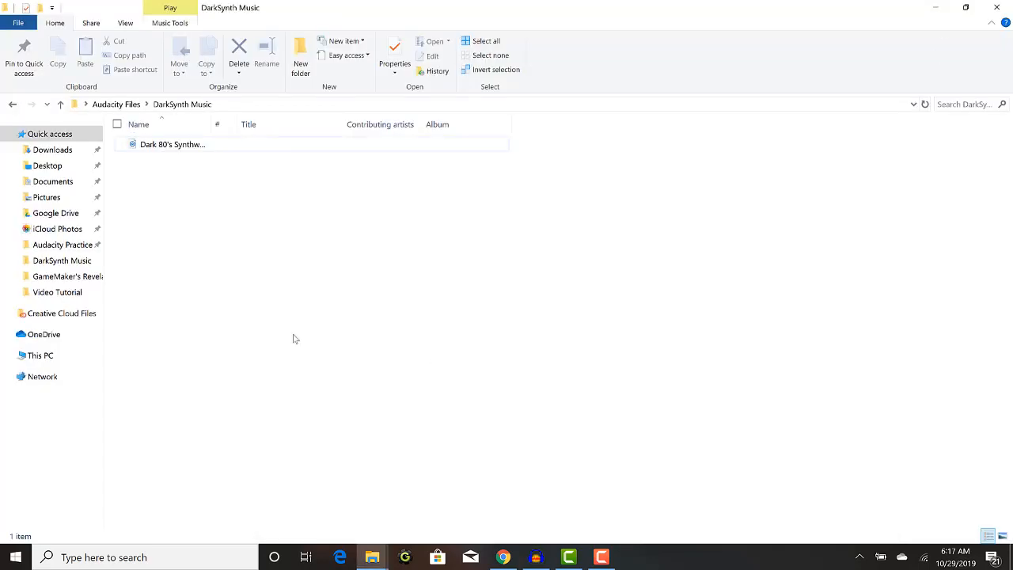
left_click(130, 106)
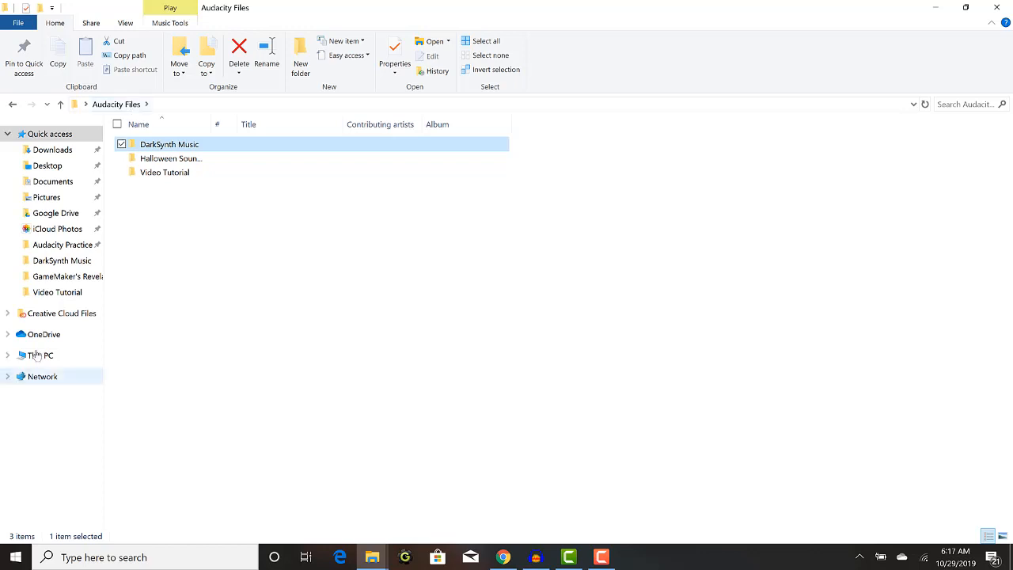
left_click(63, 183)
scroll(144, 475, "down", 1)
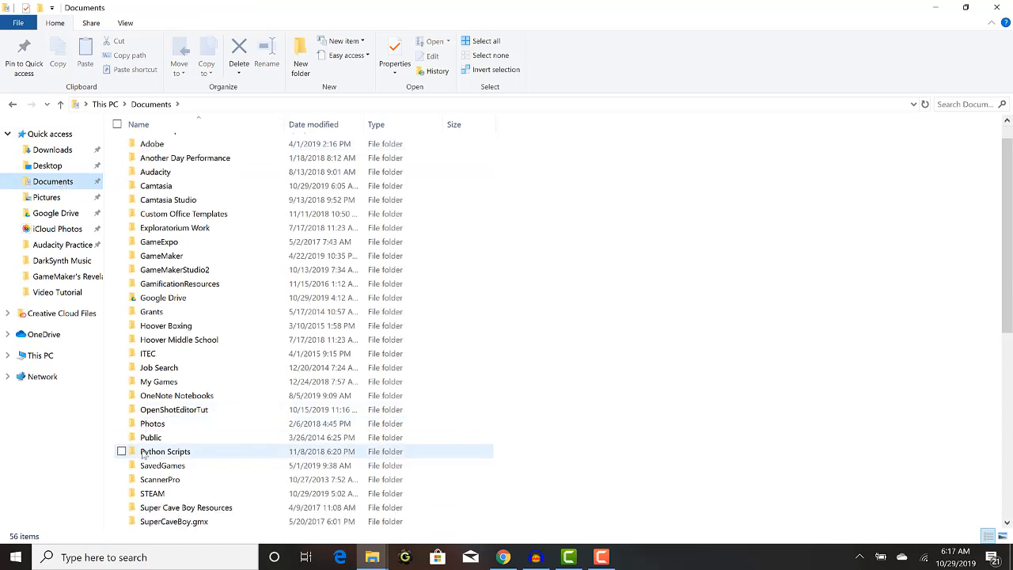
double_click(151, 492)
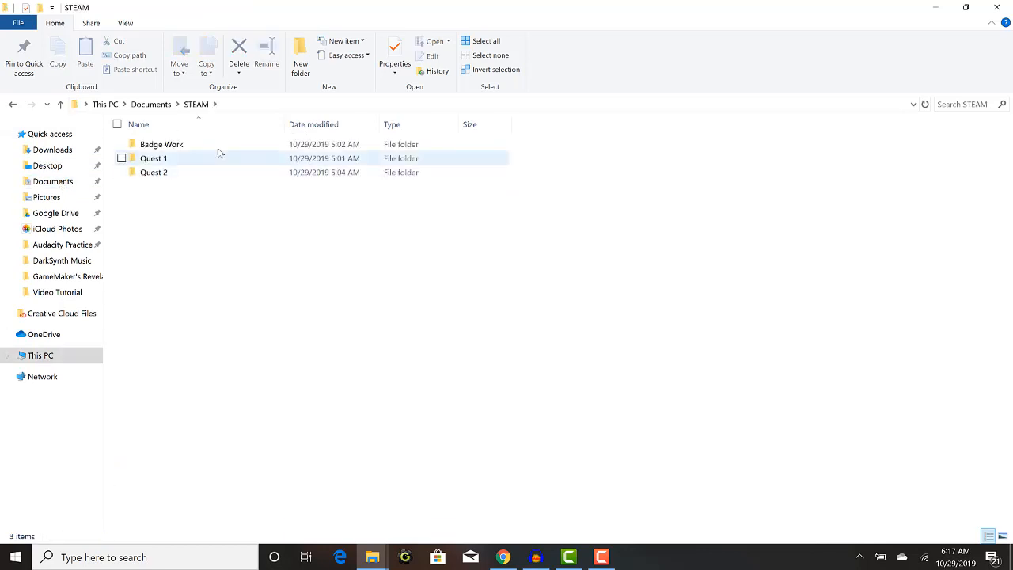
double_click(150, 171)
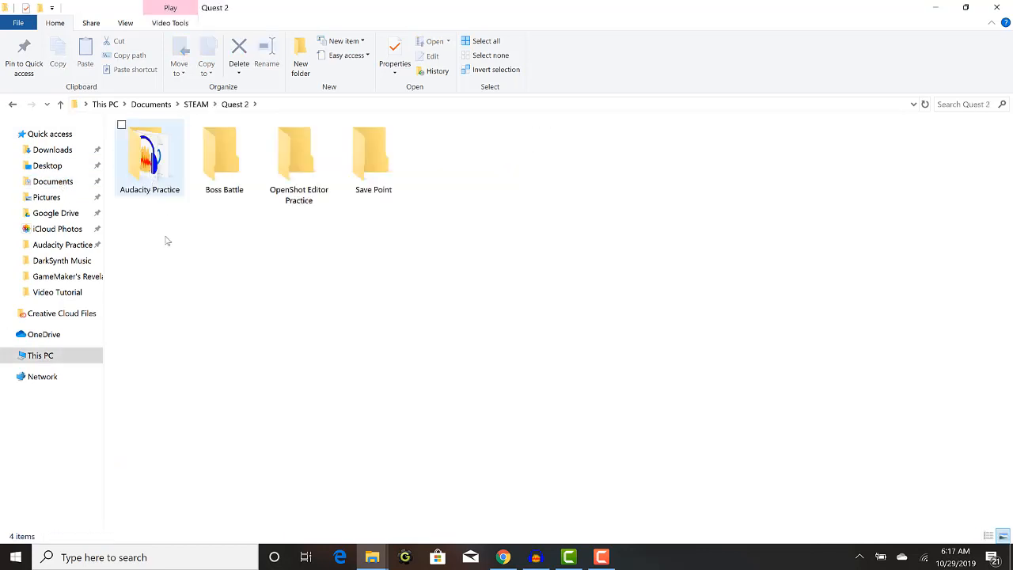
left_click(156, 166)
double_click(156, 166)
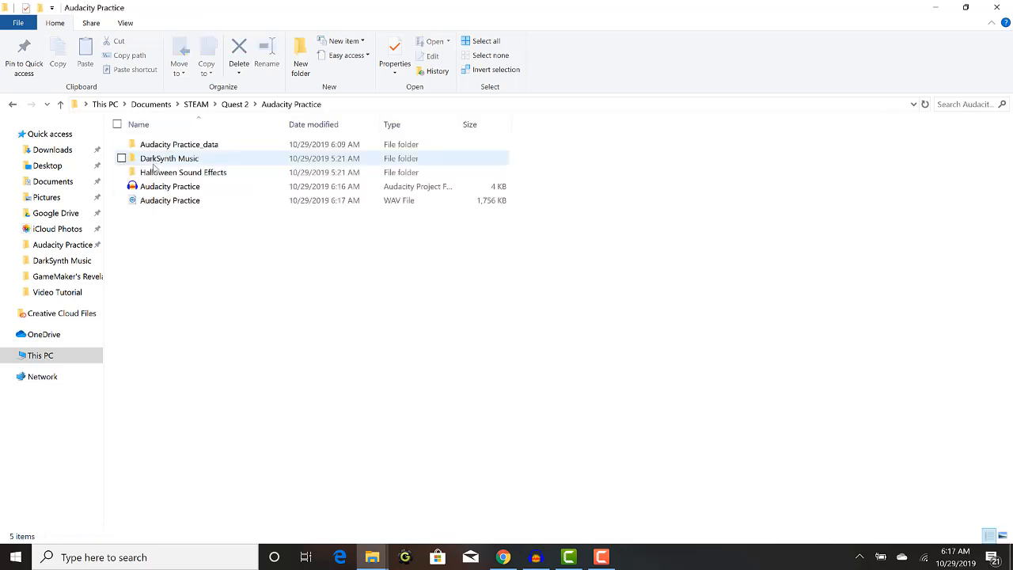
- Play the exported Audacity Practice WAV file in Groove Music and pause it at about 7 s
left_click(191, 203)
double_click(221, 204)
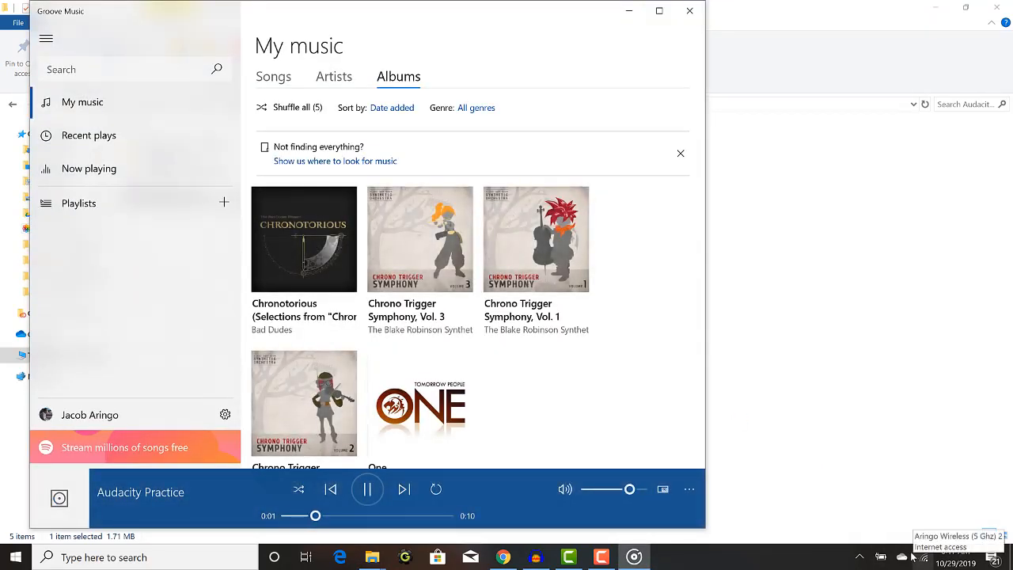
left_click(369, 501)
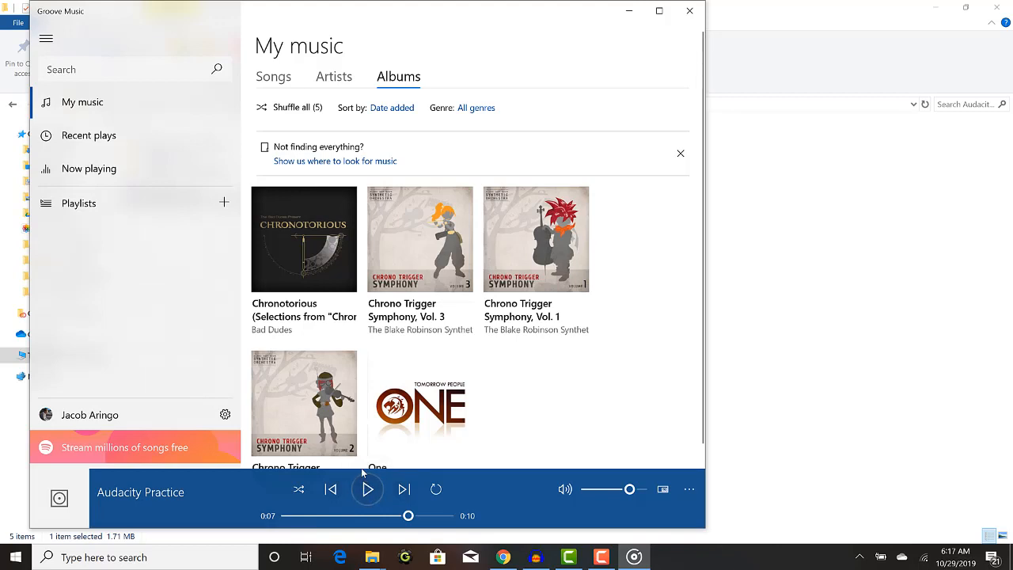
left_click(607, 560)
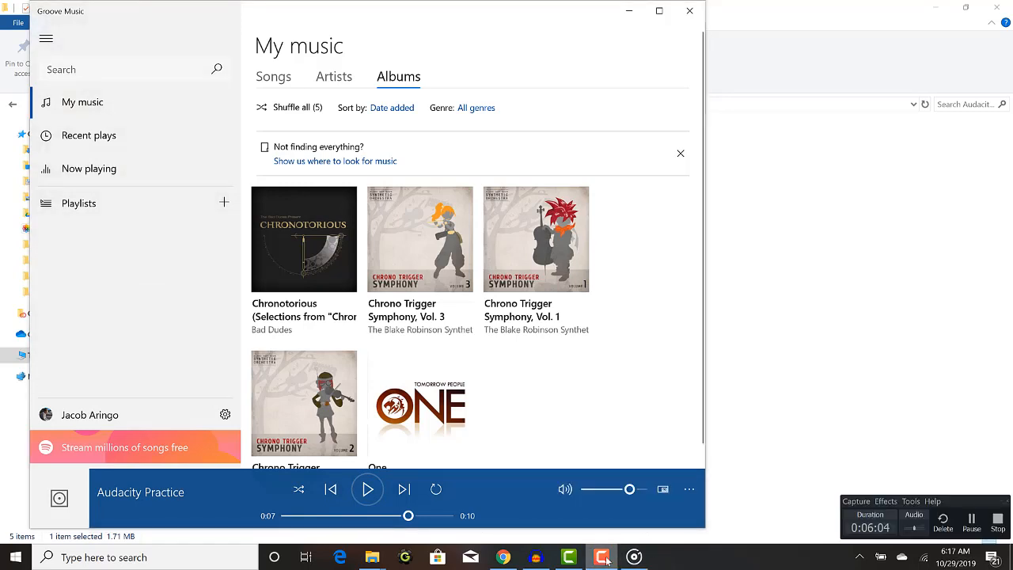